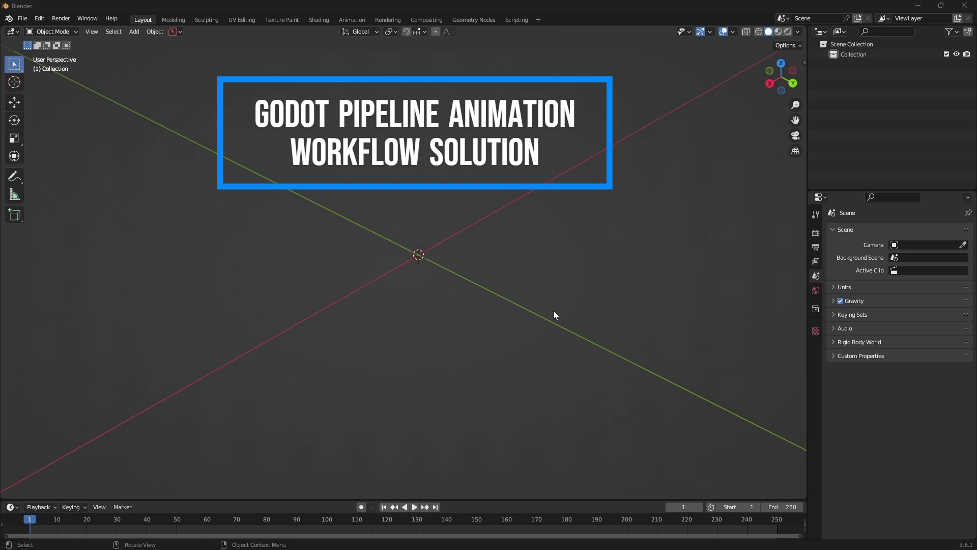
Add a mesh cube at the centre of the scene.
{"action": "key", "text": "shift+a"}
{"action": "mouse_move", "coordinate": [461, 212]}
{"action": "left_click", "coordinate": [514, 225]}
{"action": "key", "text": "s"}
{"action": "key", "text": "x"}
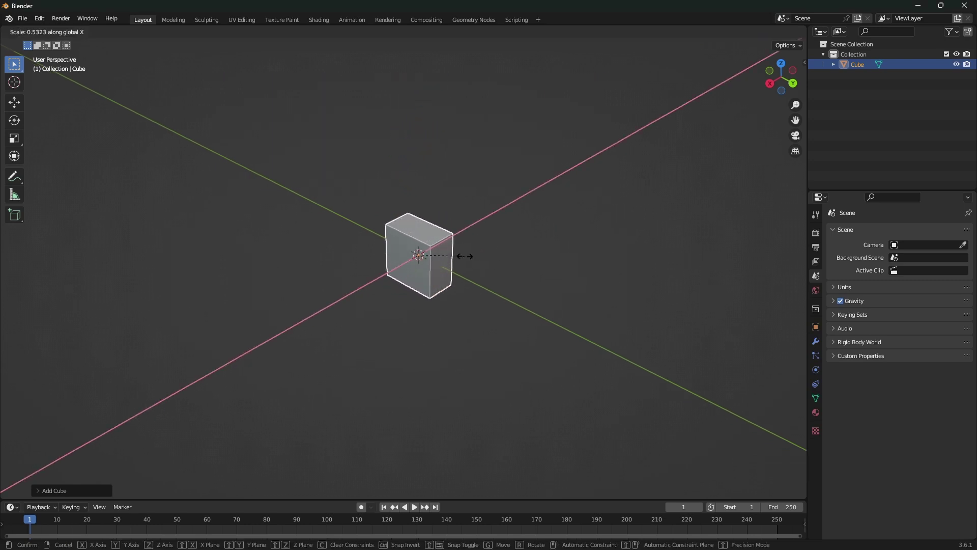
{"action": "right_click", "coordinate": [458, 256]}
Scale the cube along Y and Z into an upright door slab about 0.46 m thick and 3.73 m tall.
{"action": "key", "text": "s"}
{"action": "key", "text": "y"}
{"action": "left_click", "coordinate": [434, 209]}
{"action": "key", "text": "s"}
{"action": "key", "text": "z"}
{"action": "left_click", "coordinate": [447, 184]}
{"action": "key", "text": "s"}
{"action": "key", "text": "y"}
{"action": "left_click", "coordinate": [442, 204]}
{"action": "scroll", "coordinate": [427, 251], "scroll_direction": "up", "scroll_amount": 3}
{"action": "scroll", "coordinate": [426, 251], "scroll_direction": "down", "scroll_amount": 1}
{"action": "mouse_move", "coordinate": [426, 251]}
{"action": "middle_mouse_down"}
{"action": "mouse_move", "coordinate": [438, 238]}
{"action": "mouse_move", "coordinate": [407, 247]}
{"action": "mouse_move", "coordinate": [418, 255]}
{"action": "middle_mouse_up"}
{"action": "scroll", "coordinate": [417, 255], "scroll_direction": "up", "scroll_amount": 1}
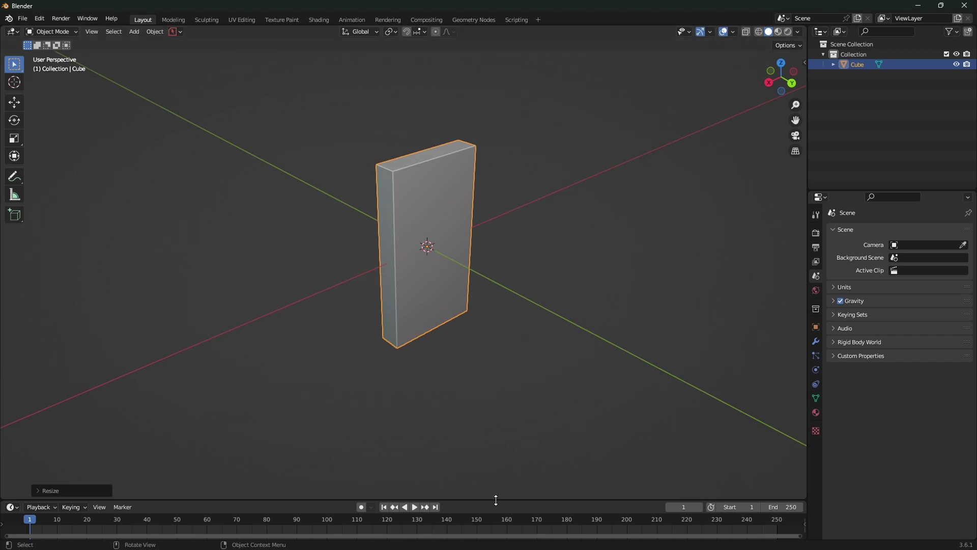
Enlarge the timeline area and snap the 3D cursor to the narrow side face of the door slab.
{"action": "left_click_drag", "start_coordinate": [496, 500], "coordinate": [489, 459]}
{"action": "key", "text": "Tab"}
{"action": "key", "text": "alt+a"}
{"action": "key", "text": "ctrl+Tab"}
{"action": "left_click", "coordinate": [515, 283]}
Set the door slab's origin to the 3D cursor on its hinge side.
{"action": "key", "text": "F3"}
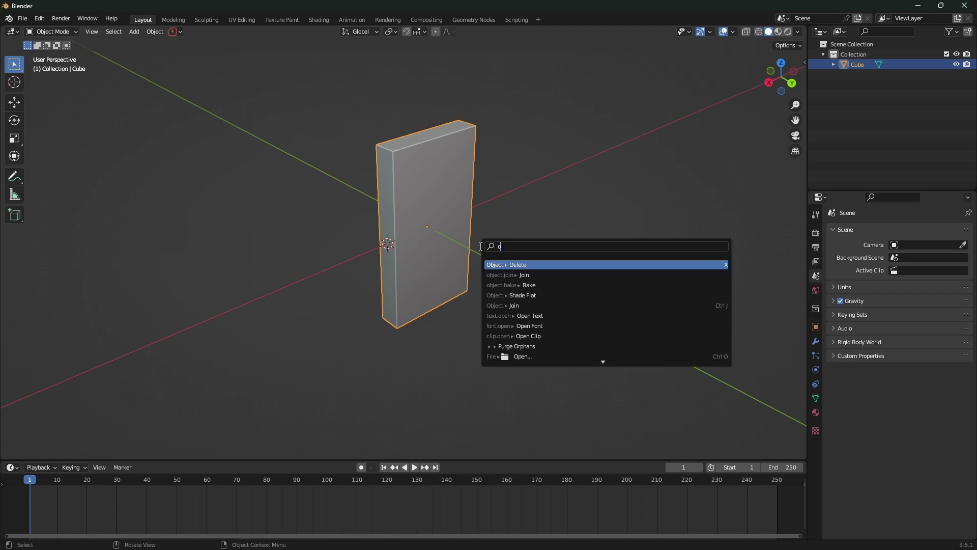
{"action": "type", "text": "origin cent"}
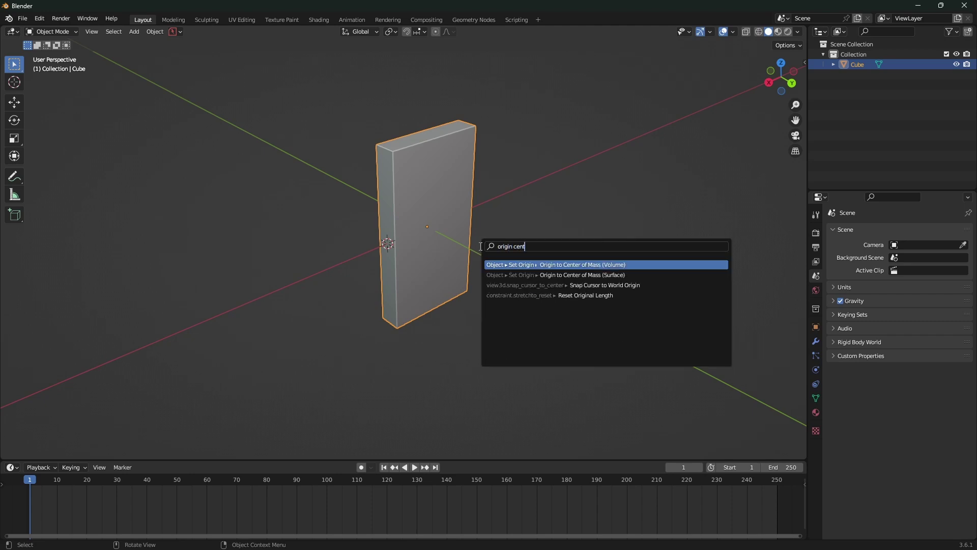
{"action": "key", "text": "BackSpace"}
{"action": "key", "text": "BackSpace"}
{"action": "key", "text": "BackSpace"}
{"action": "key", "text": "BackSpace"}
{"action": "type", "text": "3"}
{"action": "key", "text": "BackSpace"}
{"action": "type", "text": "3d"}
{"action": "key", "text": "Return"}
Try rotating the door slab about the Z axis to check how it swings around its new origin.
{"action": "key", "text": "r"}
{"action": "key", "text": "z"}
{"action": "right_click", "coordinate": [457, 283]}
{"action": "middle_click_drag", "start_coordinate": [454, 186], "coordinate": [474, 224]}
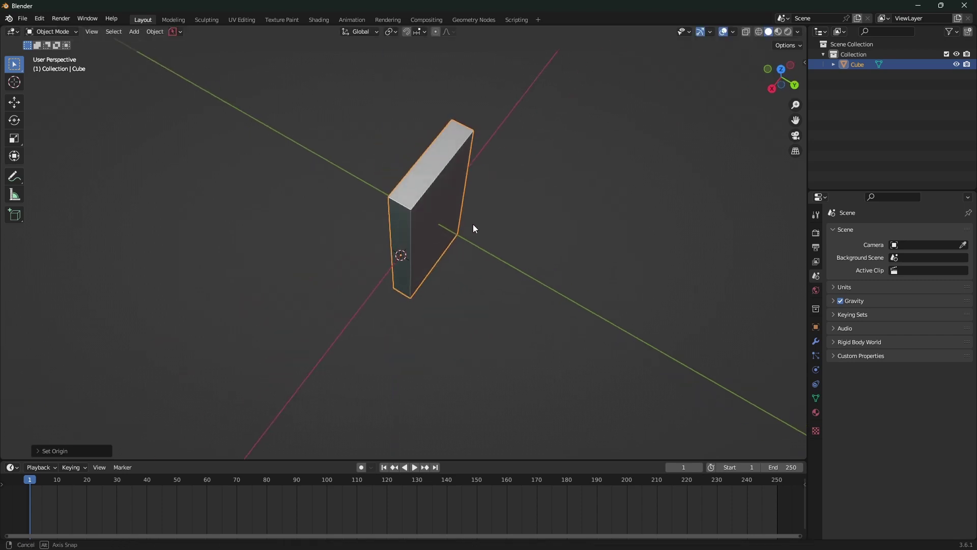
{"action": "key", "text": "r"}
{"action": "key", "text": "Escape"}
{"action": "key", "text": "r"}
{"action": "key", "text": "z"}
{"action": "key", "text": "Escape"}
{"action": "key", "text": "KP_7"}
{"action": "key", "text": "r"}
{"action": "key", "text": "Escape"}
{"action": "middle_click_drag", "start_coordinate": [440, 223], "coordinate": [402, 222]}
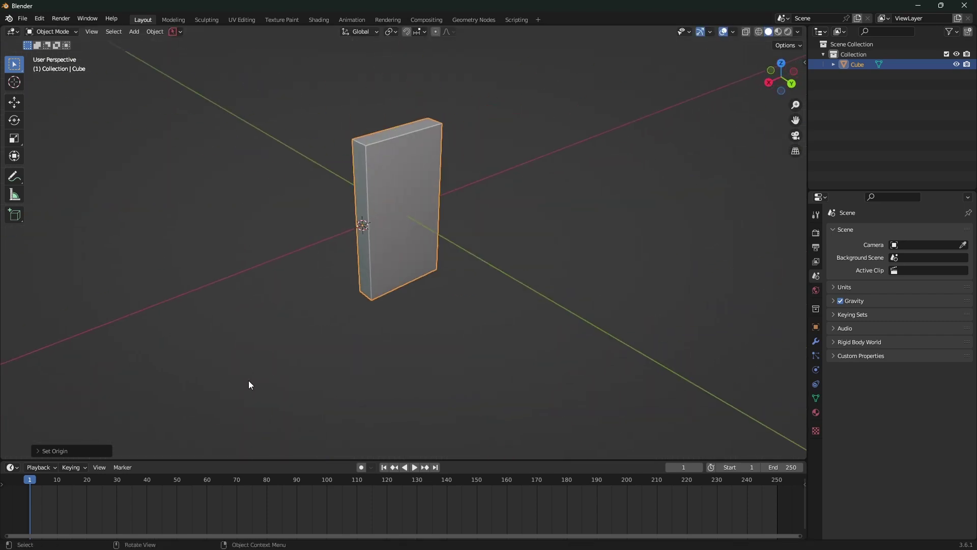
Change the timeline to a dope sheet in Action Editor mode and create an action for the door.
{"action": "left_click", "coordinate": [13, 467]}
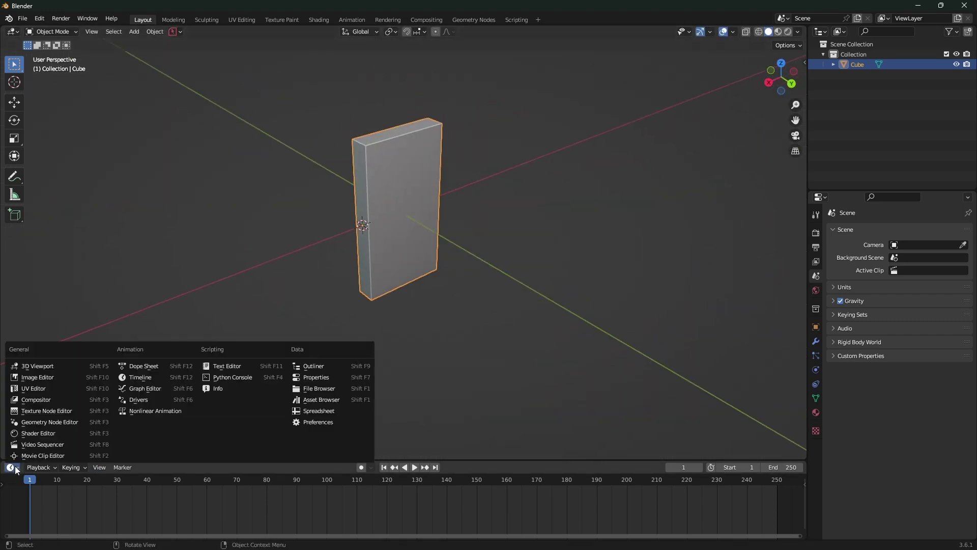
{"action": "left_click", "coordinate": [158, 367]}
{"action": "left_click", "coordinate": [71, 384]}
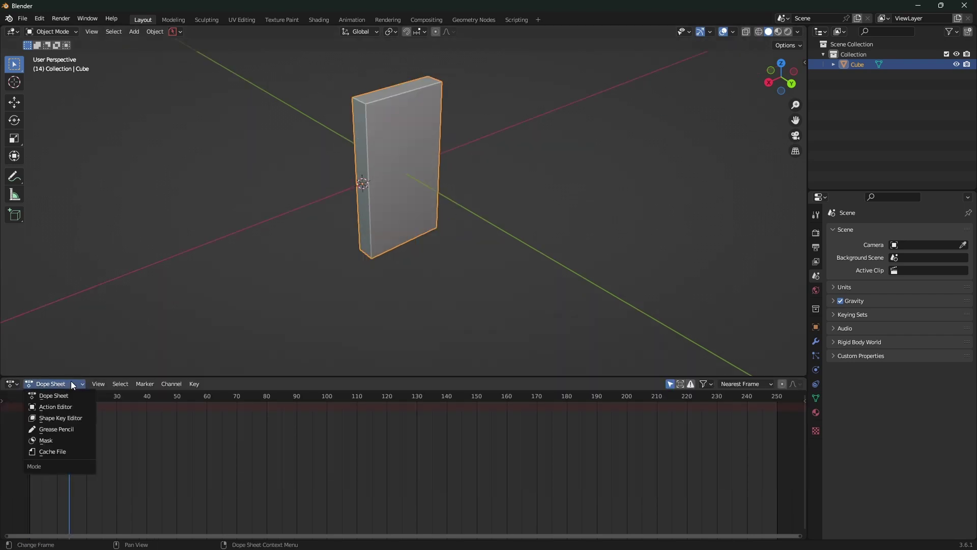
{"action": "left_click", "coordinate": [68, 407]}
{"action": "left_click", "coordinate": [394, 390]}
Insert a rotation keyframe for the closed door at frame 1.
{"action": "left_click_drag", "start_coordinate": [161, 398], "coordinate": [127, 399]}
{"action": "key", "text": "i"}
{"action": "left_click", "coordinate": [502, 216]}
{"action": "key", "text": "r"}
{"action": "key", "text": "z"}
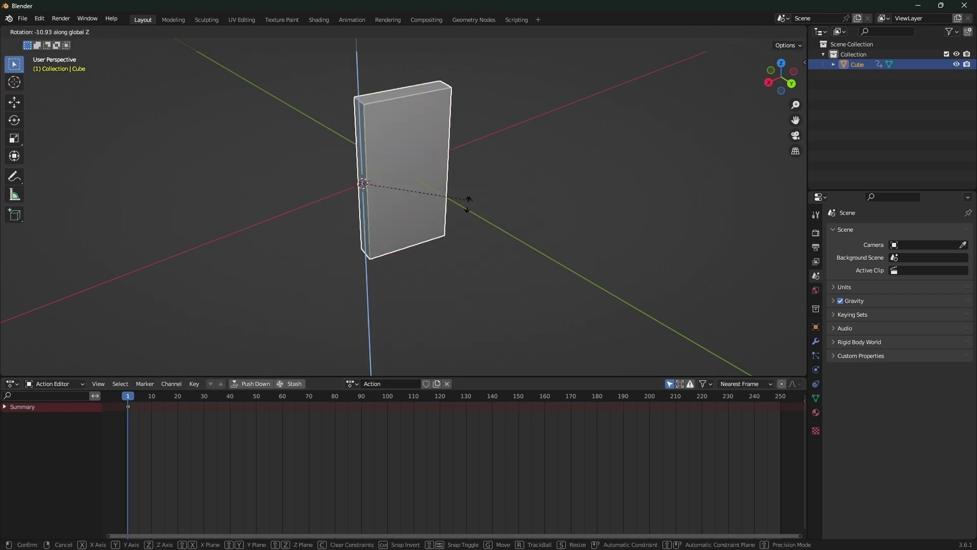
{"action": "left_click", "coordinate": [345, 266]}
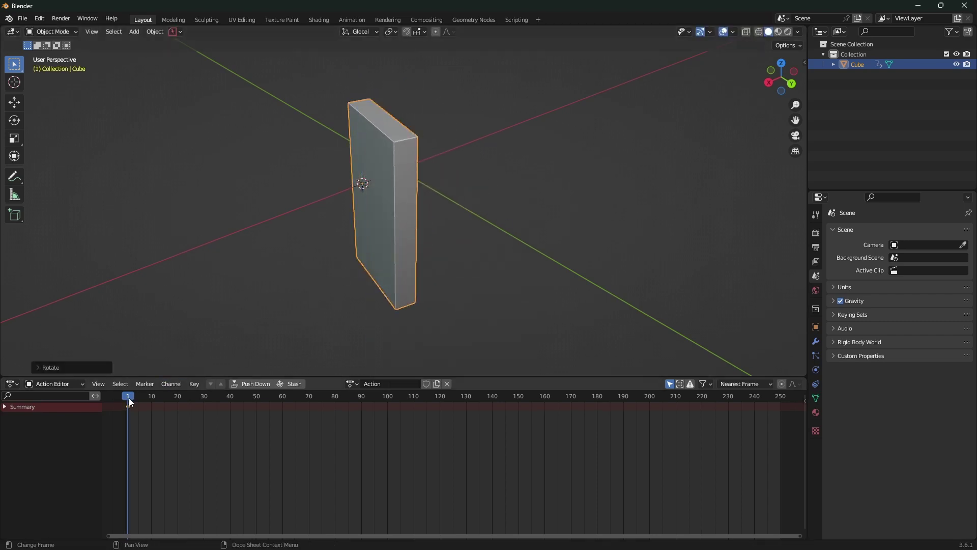
Rotate the door open about the Z axis at frame 23 and insert a rotation keyframe there.
{"action": "left_click_drag", "start_coordinate": [129, 398], "coordinate": [186, 399]}
{"action": "key", "text": "r"}
{"action": "key", "text": "z"}
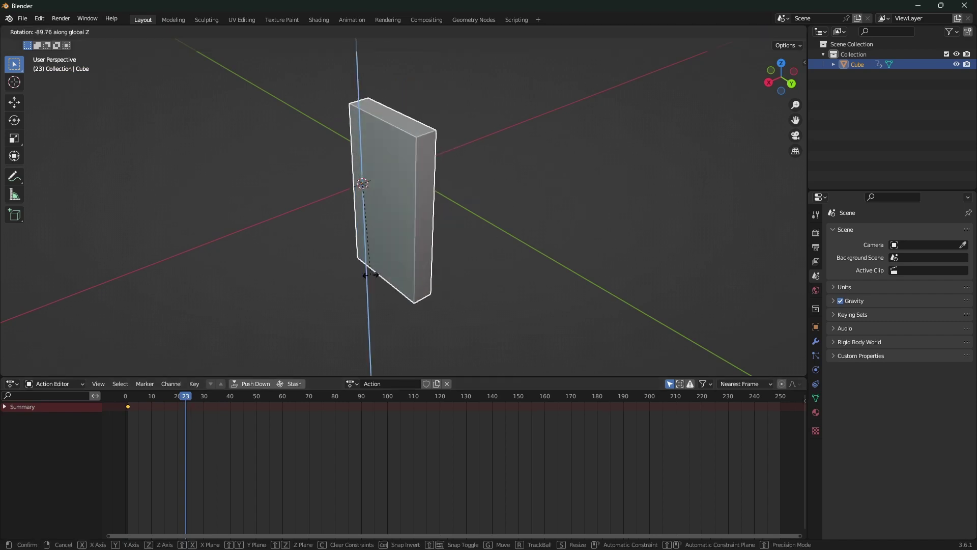
{"action": "left_click", "coordinate": [344, 284]}
{"action": "key", "text": "i"}
{"action": "left_click", "coordinate": [343, 284]}
Scrub the door animation back to frame 0 to check the swing from above.
{"action": "middle_click_drag", "start_coordinate": [343, 284], "coordinate": [456, 234]}
{"action": "left_click_drag", "start_coordinate": [186, 397], "coordinate": [125, 398]}
{"action": "middle_click_drag", "start_coordinate": [480, 234], "coordinate": [461, 221]}
Set the Godot Pipeline export path to test.gltf in the OTHER_TESTING folder.
{"action": "key", "text": "n"}
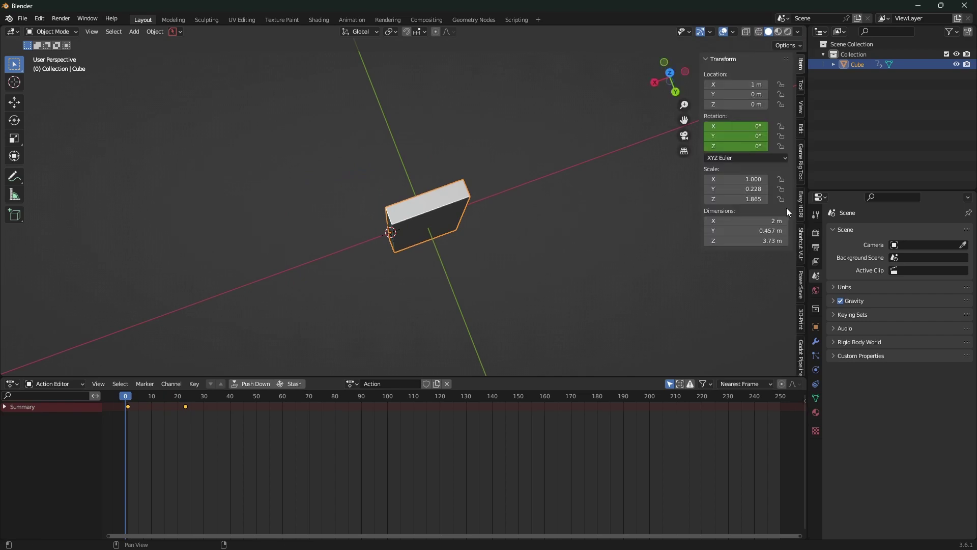
{"action": "left_click", "coordinate": [803, 345]}
{"action": "left_click", "coordinate": [728, 131]}
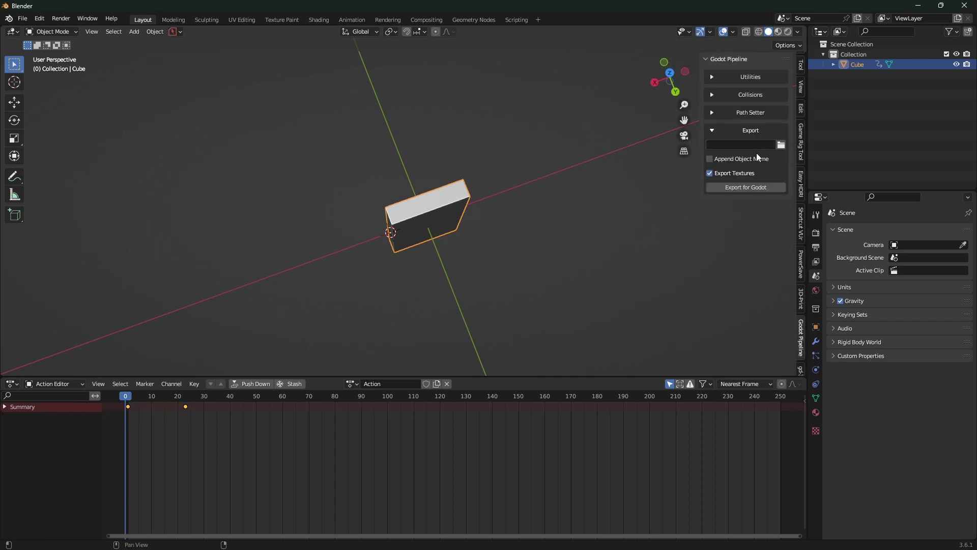
{"action": "left_click", "coordinate": [781, 147]}
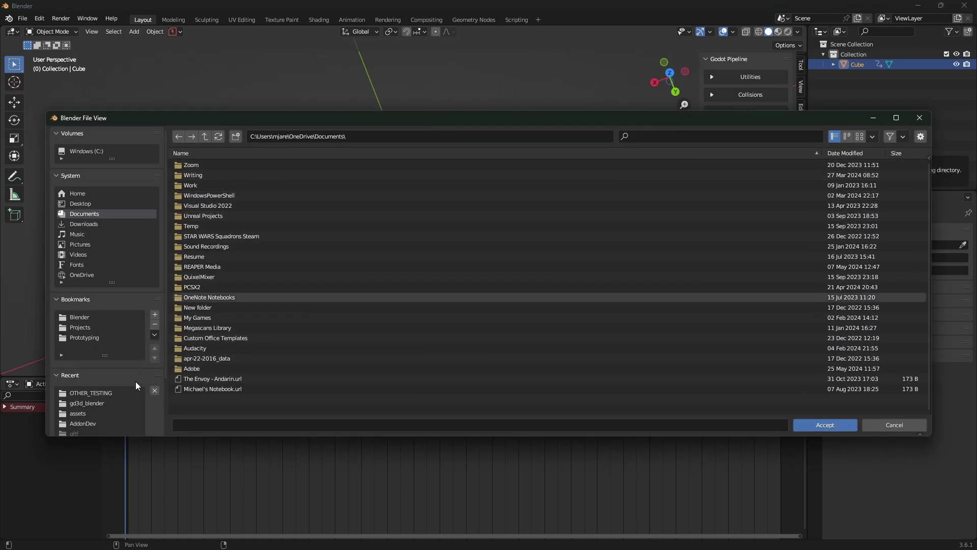
{"action": "left_click", "coordinate": [123, 393]}
{"action": "left_click", "coordinate": [249, 175]}
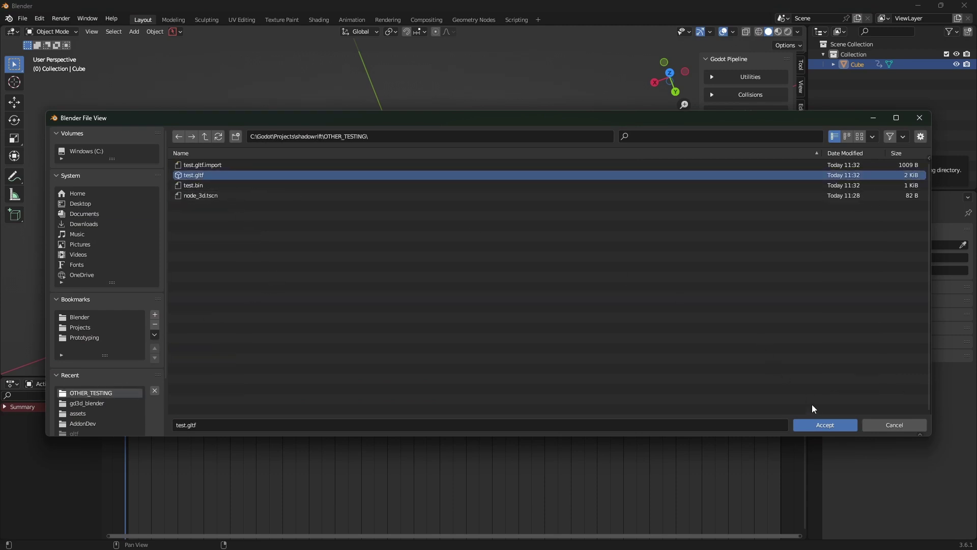
{"action": "left_click", "coordinate": [816, 423]}
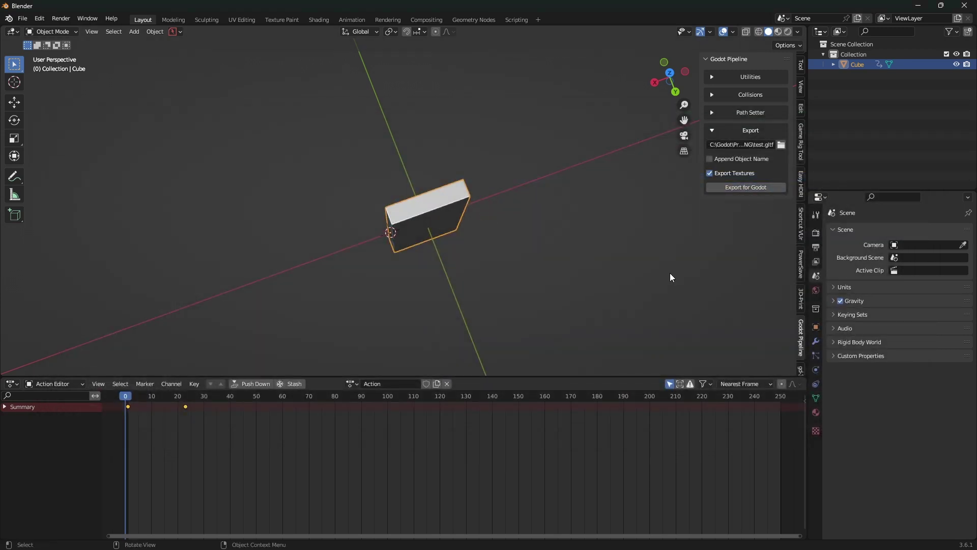
Switch to Godot and add test.gltf to the scene under the Node3D root.
{"action": "mouse_move", "coordinate": [621, 545]}
{"action": "left_click", "coordinate": [577, 539]}
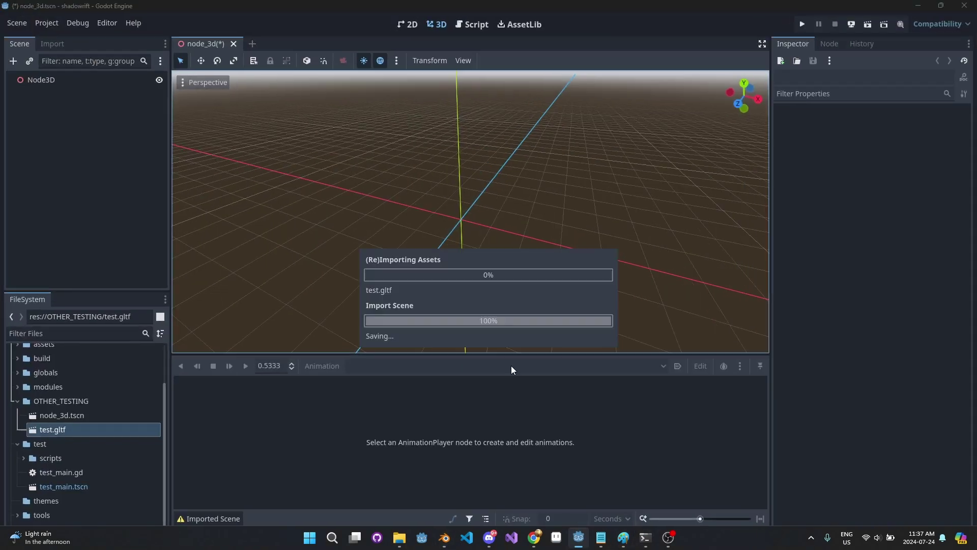
{"action": "left_click_drag", "start_coordinate": [65, 430], "coordinate": [47, 76]}
Select the imported AnimationPlayer and scrub its Action animation to check the door's swing.
{"action": "left_click", "coordinate": [71, 137]}
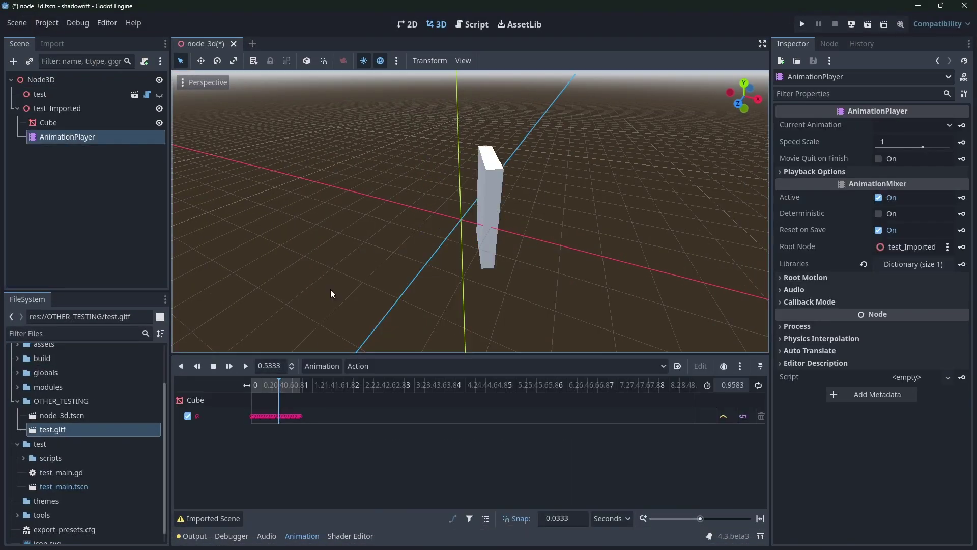
{"action": "left_click", "coordinate": [284, 385]}
{"action": "right_click_drag", "start_coordinate": [326, 244], "coordinate": [631, 270]}
{"action": "mouse_move", "coordinate": [272, 386]}
{"action": "left_mouse_down"}
{"action": "mouse_move", "coordinate": [324, 388]}
{"action": "mouse_move", "coordinate": [228, 384]}
{"action": "mouse_move", "coordinate": [270, 386]}
{"action": "mouse_move", "coordinate": [259, 381]}
{"action": "mouse_move", "coordinate": [289, 395]}
{"action": "mouse_move", "coordinate": [257, 394]}
{"action": "mouse_move", "coordinate": [278, 395]}
{"action": "left_mouse_up"}
Switch back to Blender, set a Box collision with a Static Body on the door, and go to frame 1.
{"action": "key", "text": "alt+Tab"}
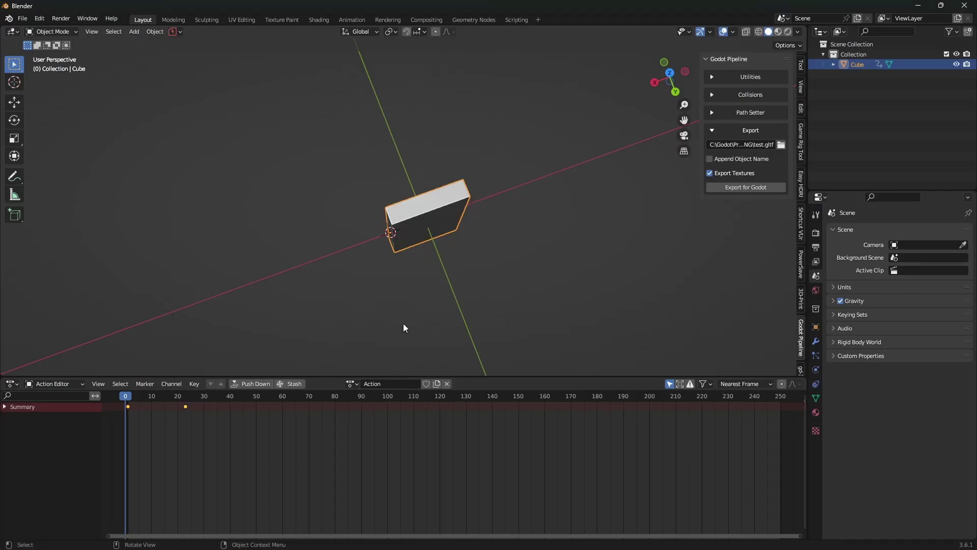
{"action": "middle_click_drag", "start_coordinate": [444, 310], "coordinate": [600, 200]}
{"action": "left_click", "coordinate": [451, 216]}
{"action": "left_click", "coordinate": [742, 97]}
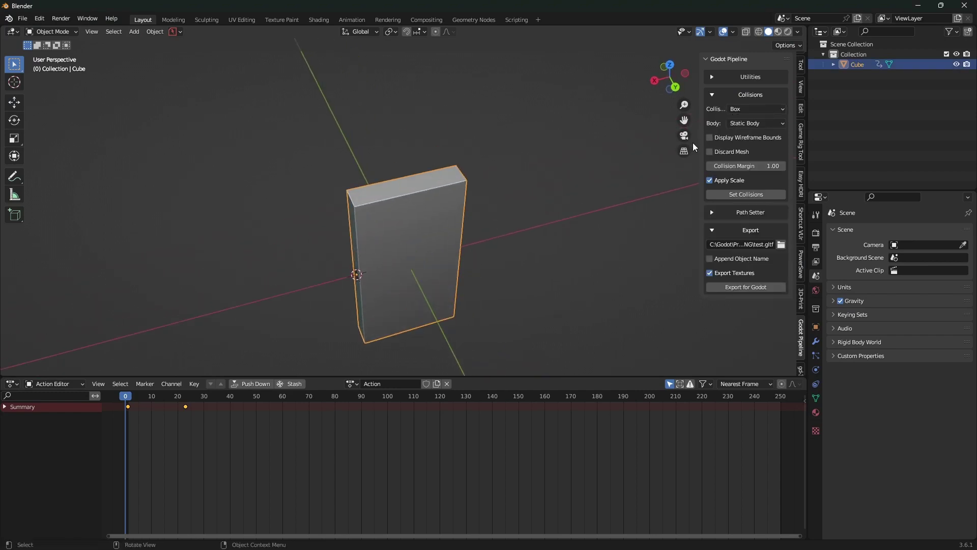
{"action": "left_click_drag", "start_coordinate": [700, 128], "coordinate": [653, 130]}
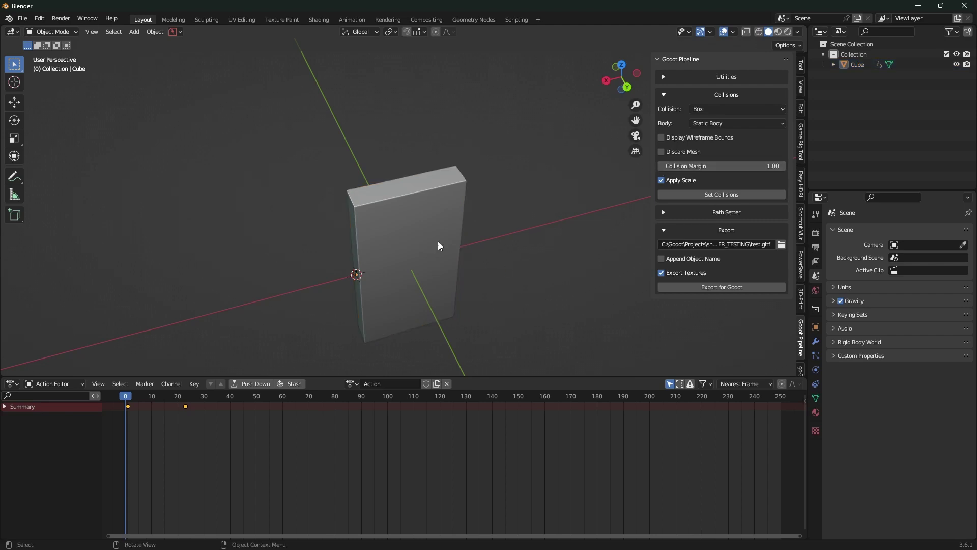
{"action": "left_click", "coordinate": [715, 194]}
{"action": "middle_click_drag", "start_coordinate": [509, 236], "coordinate": [414, 266]}
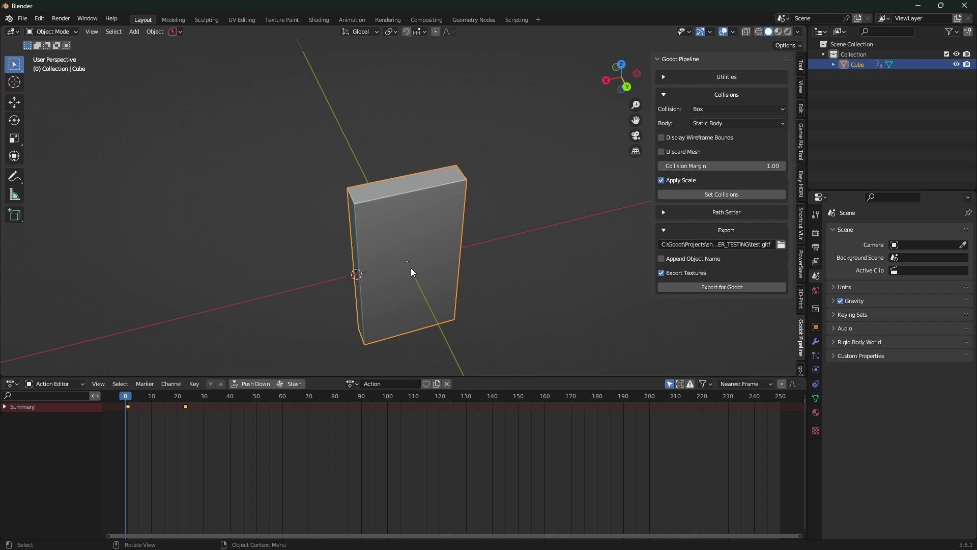
{"action": "mouse_move", "coordinate": [135, 400]}
{"action": "left_mouse_down"}
{"action": "mouse_move", "coordinate": [185, 398]}
{"action": "mouse_move", "coordinate": [128, 400]}
{"action": "left_mouse_up"}
Switch to Godot and scrub the AnimationPlayer's Action animation to check whether the door with collision moves.
{"action": "key", "text": "alt+Tab"}
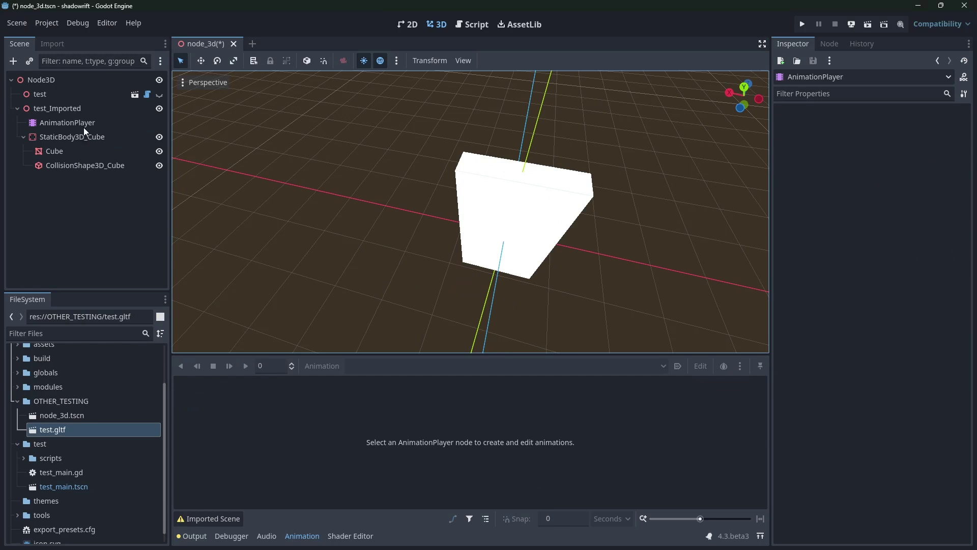
{"action": "left_click", "coordinate": [84, 124]}
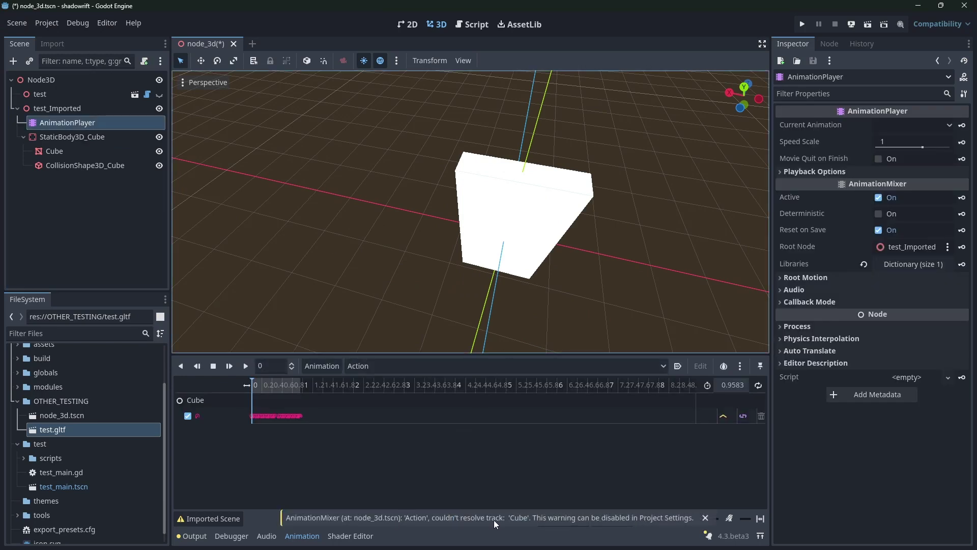
{"action": "left_click_drag", "start_coordinate": [253, 382], "coordinate": [285, 390]}
{"action": "scroll", "coordinate": [628, 227], "scroll_direction": "up", "scroll_amount": 3}
{"action": "middle_click_drag", "start_coordinate": [628, 227], "coordinate": [584, 278]}
Inspect the StaticBody3D_Cube, Cube and CollisionShape3D_Cube nodes of the imported scene.
{"action": "left_click", "coordinate": [76, 137]}
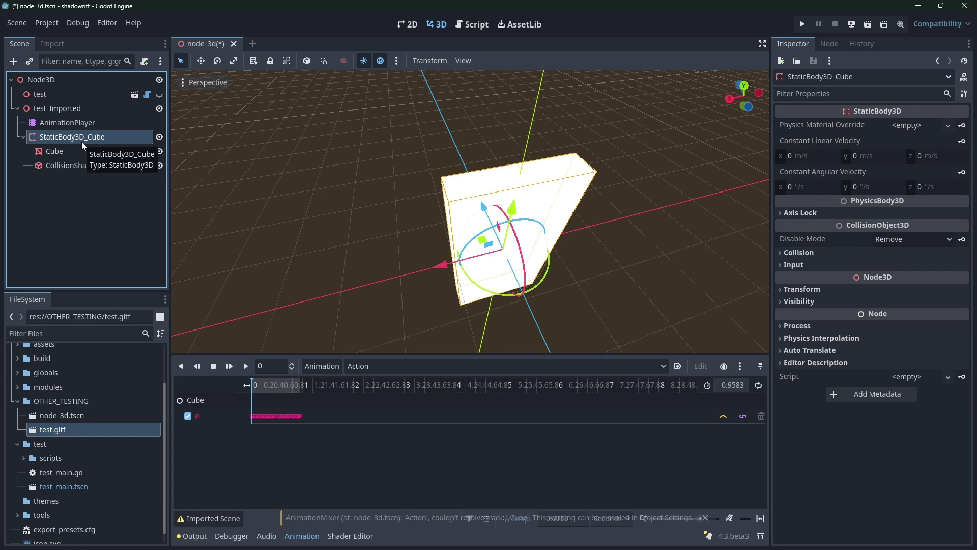
{"action": "left_click", "coordinate": [76, 151]}
{"action": "left_click", "coordinate": [87, 138]}
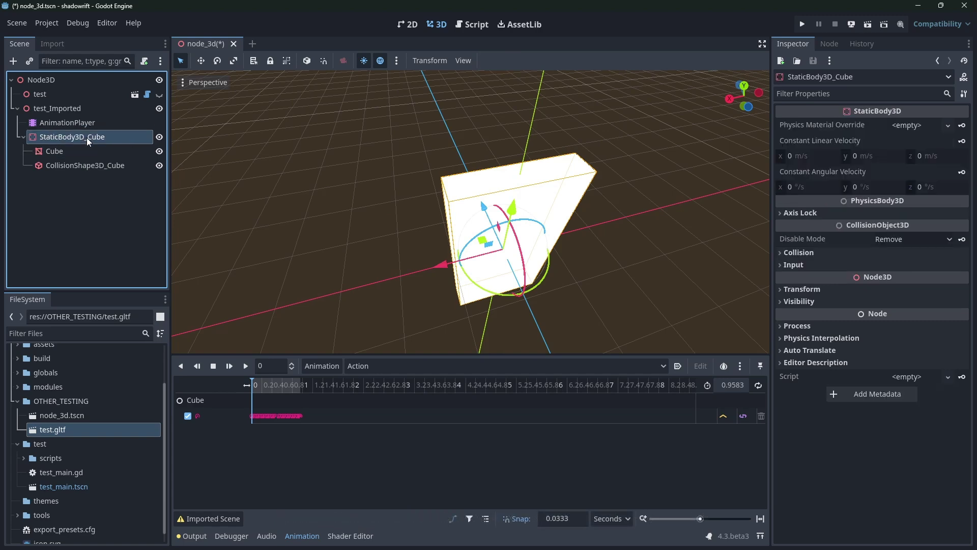
{"action": "left_click", "coordinate": [85, 166]}
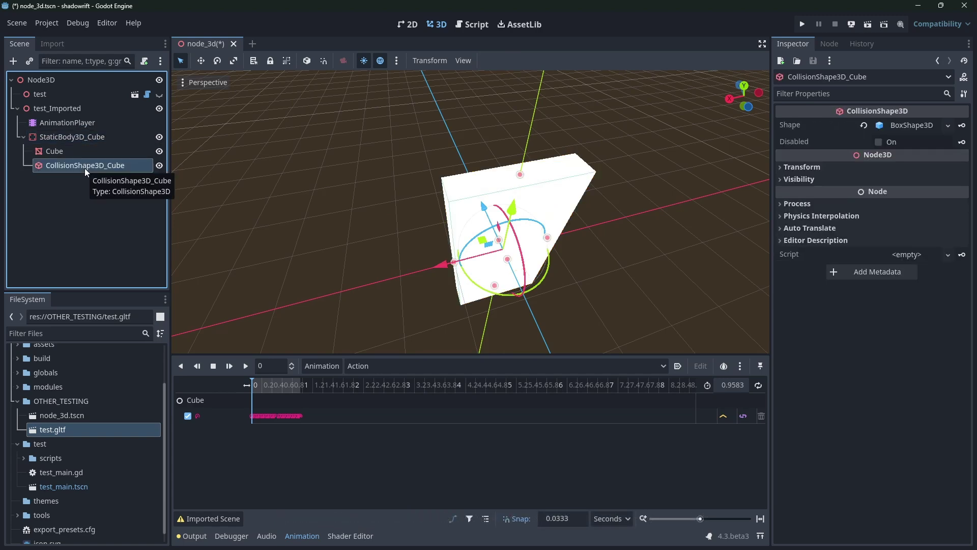
{"action": "middle_click_drag", "start_coordinate": [552, 230], "coordinate": [582, 201]}
Switch back to Blender and unlink the Action from the door.
{"action": "left_click", "coordinate": [918, 9]}
{"action": "left_click", "coordinate": [918, 6]}
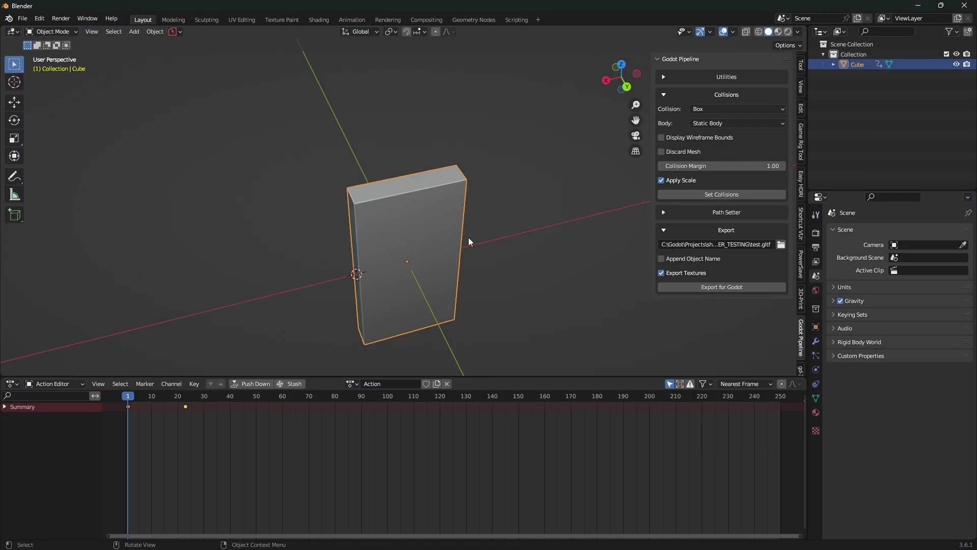
{"action": "left_click", "coordinate": [449, 384]}
{"action": "left_click", "coordinate": [440, 240]}
{"action": "middle_click_drag", "start_coordinate": [441, 240], "coordinate": [451, 253]}
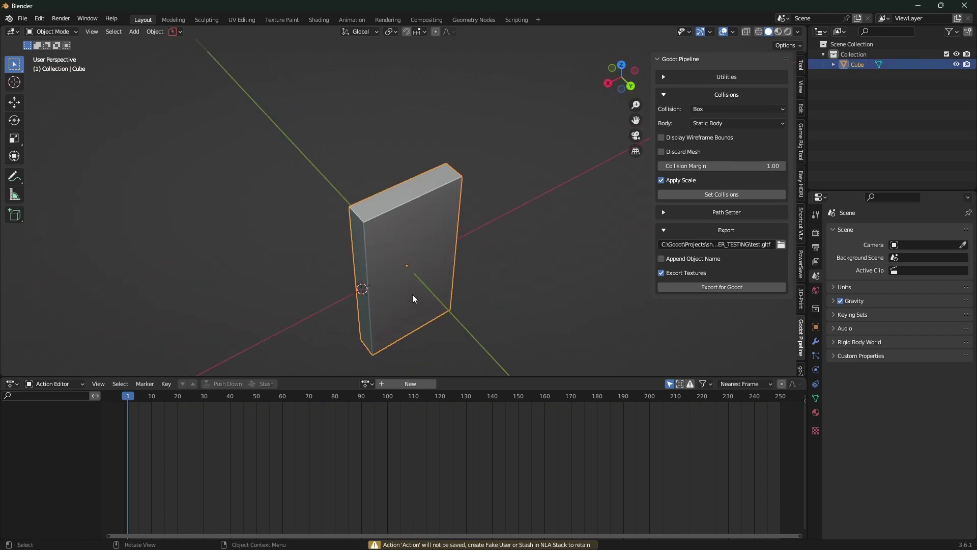
{"action": "middle_click_drag", "start_coordinate": [416, 284], "coordinate": [380, 256]}
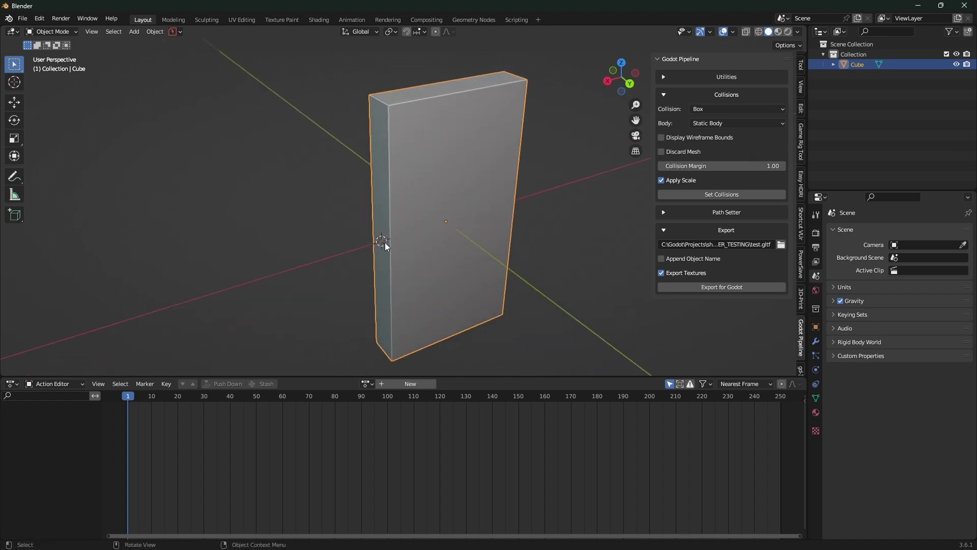
Add a Plain Axes empty at the 3D cursor on the door's hinge side.
{"action": "key", "text": "shift+a"}
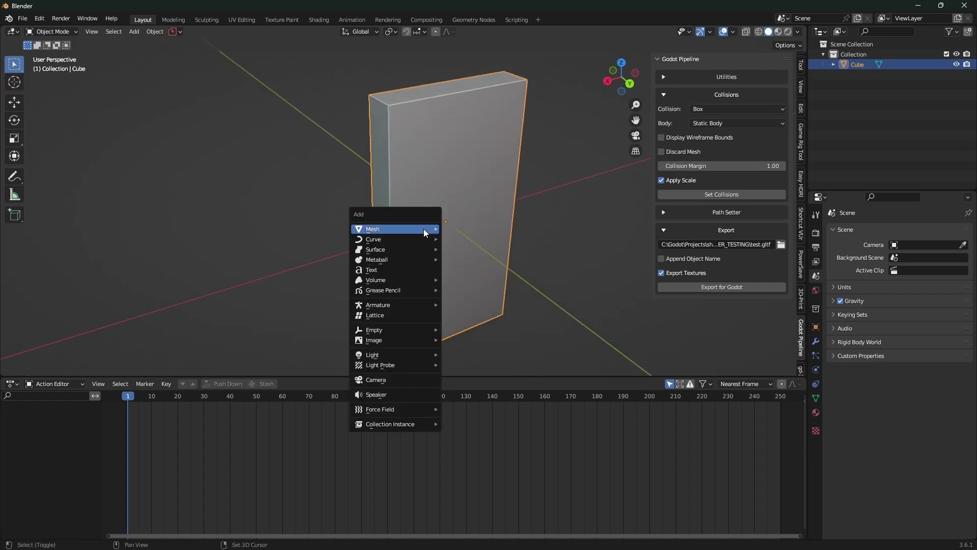
{"action": "mouse_move", "coordinate": [417, 328]}
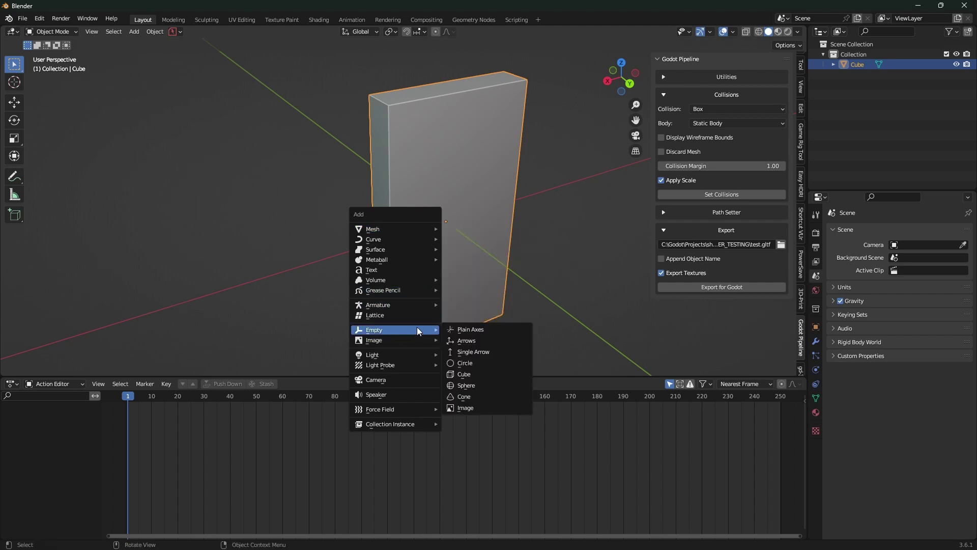
{"action": "left_click", "coordinate": [490, 327]}
{"action": "middle_click_drag", "start_coordinate": [466, 288], "coordinate": [441, 219]}
{"action": "key", "text": "r"}
{"action": "key", "text": "z"}
{"action": "left_click", "coordinate": [459, 263]}
Parent the door to the empty and leave only the empty selected.
{"action": "left_click", "coordinate": [430, 245]}
{"action": "scroll", "coordinate": [428, 246], "scroll_direction": "up", "scroll_amount": 3}
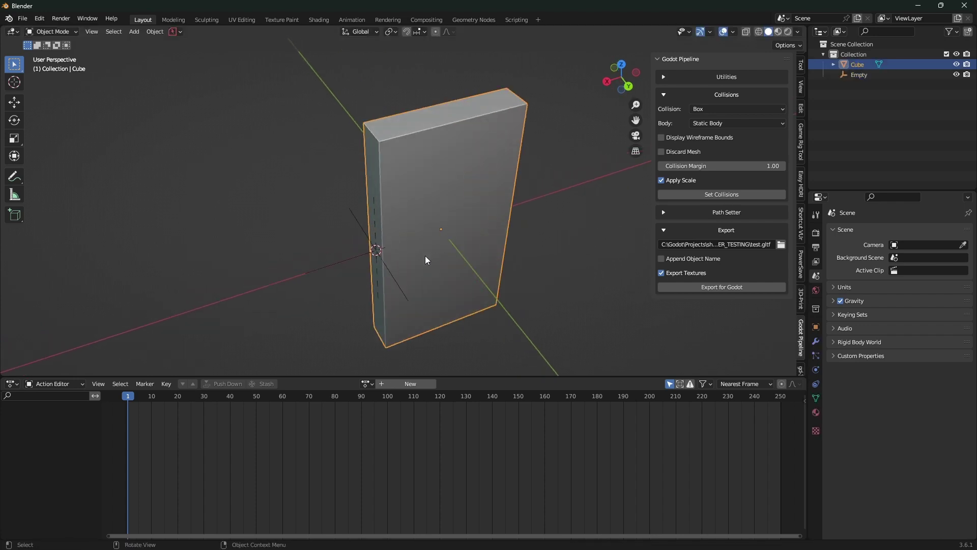
{"action": "left_click", "coordinate": [406, 295], "text": "shift"}
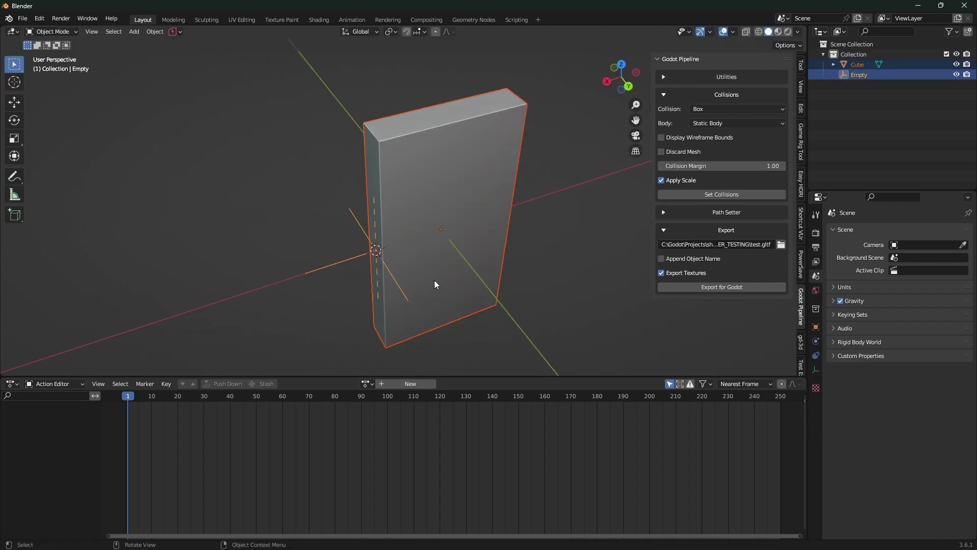
{"action": "key", "text": "ctrl+p"}
{"action": "left_click", "coordinate": [434, 280]}
{"action": "left_click", "coordinate": [402, 292]}
{"action": "left_click", "coordinate": [402, 292]}
{"action": "middle_click_drag", "start_coordinate": [402, 292], "coordinate": [423, 314]}
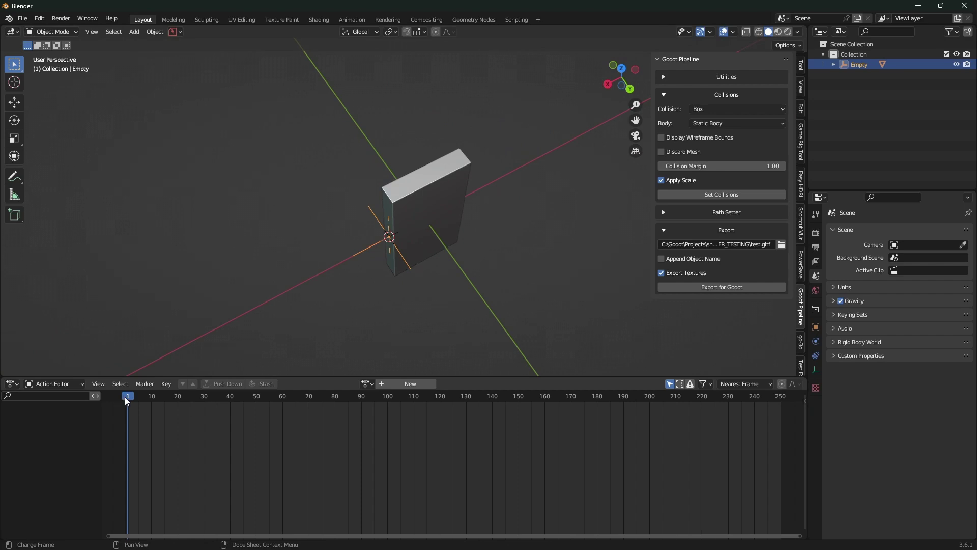
Create a new action for the empty and insert a rotation keyframe at frame 1.
{"action": "left_click", "coordinate": [412, 383]}
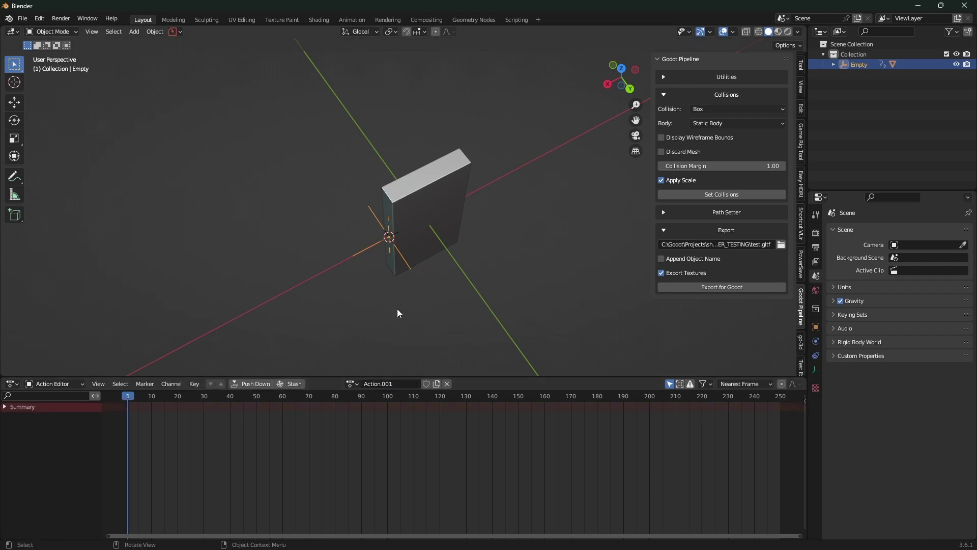
{"action": "key", "text": "i"}
{"action": "left_click", "coordinate": [413, 277]}
At frame 26, rotate the empty about Z to swing the door open, keyframe its rotation, and return to frame 1.
{"action": "left_click_drag", "start_coordinate": [134, 399], "coordinate": [193, 397]}
{"action": "key", "text": "r"}
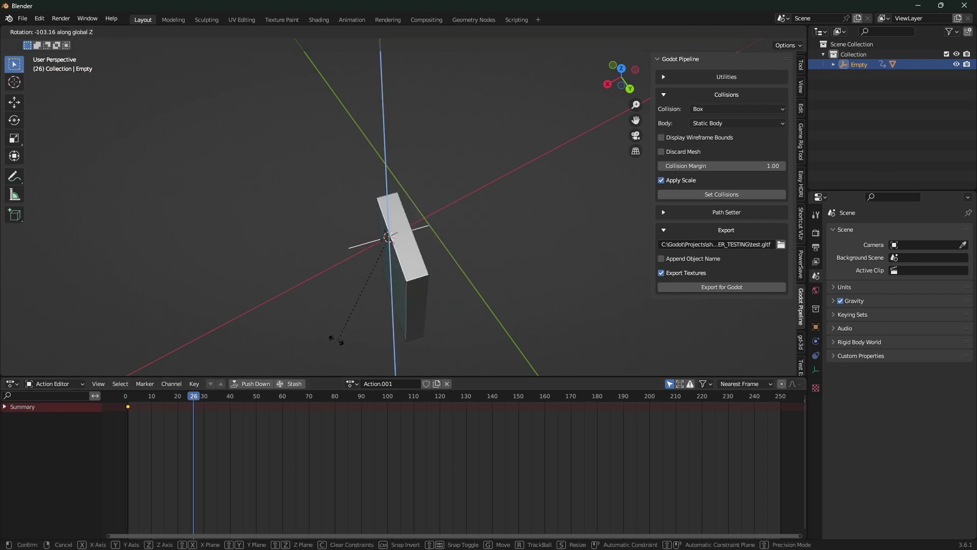
{"action": "left_click", "coordinate": [330, 294]}
{"action": "key", "text": "i"}
{"action": "left_click", "coordinate": [330, 294]}
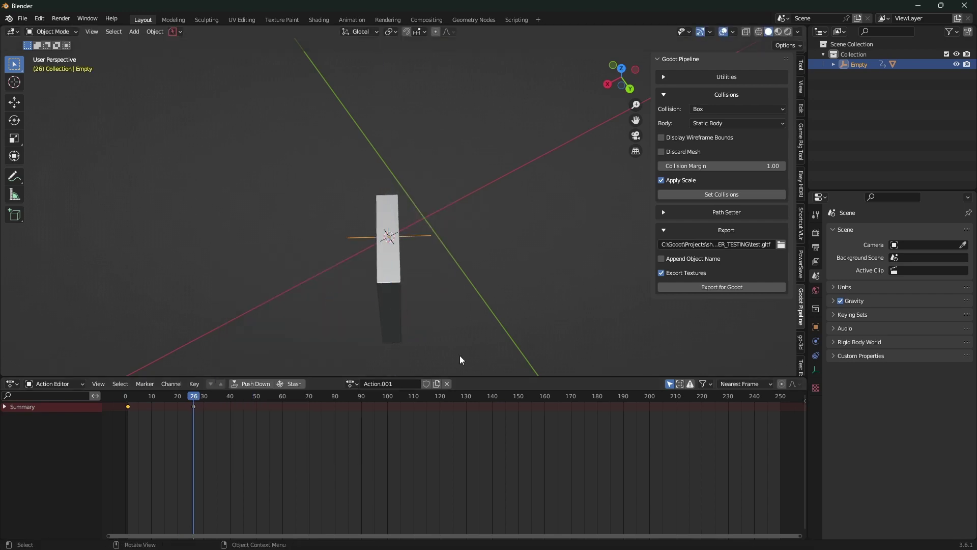
{"action": "left_click_drag", "start_coordinate": [193, 397], "coordinate": [128, 401]}
{"action": "scroll", "coordinate": [447, 240], "scroll_direction": "up", "scroll_amount": 3}
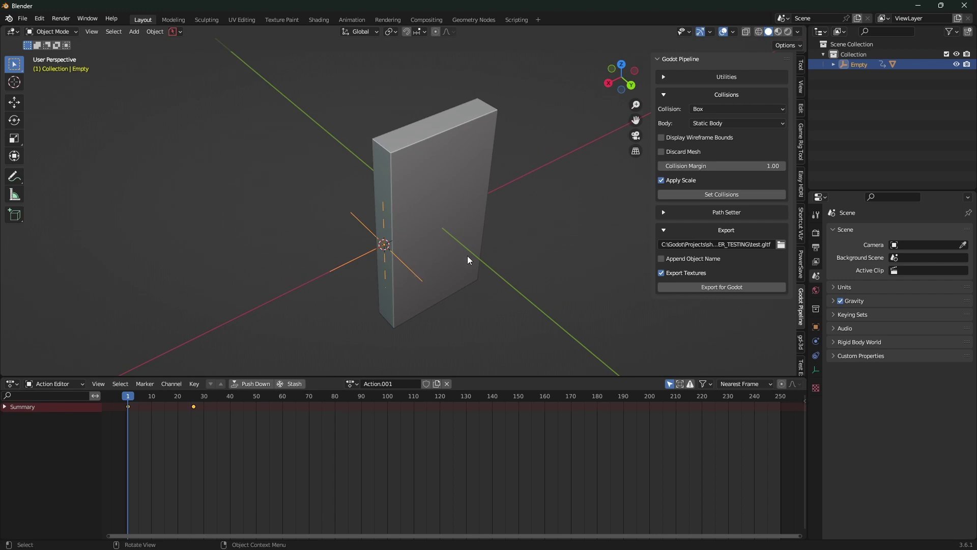
Expand the empty's hierarchy and test how rotating the empty about Z moves the door, cancelling the rotation.
{"action": "left_click", "coordinate": [833, 65]}
{"action": "left_click", "coordinate": [850, 86]}
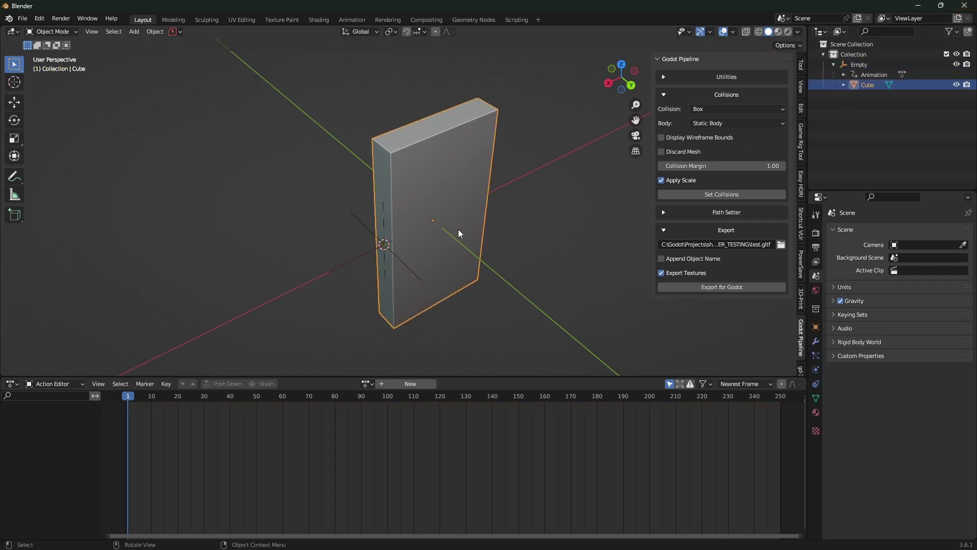
{"action": "left_click", "coordinate": [418, 273]}
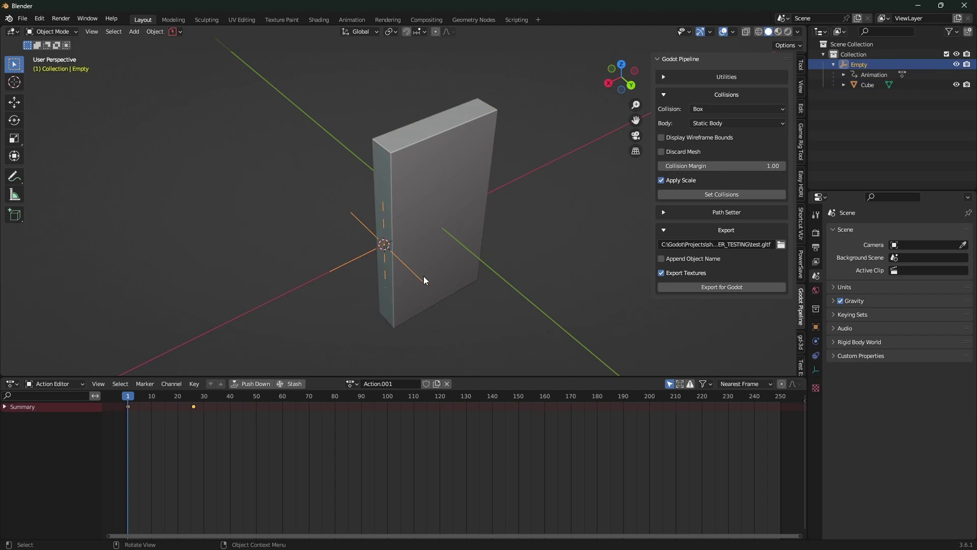
{"action": "key", "text": "r"}
{"action": "key", "text": "z"}
{"action": "key", "text": "Escape"}
Examine the Cube's collision custom properties and display its Godot Pipeline add-on data.
{"action": "left_click", "coordinate": [815, 327]}
{"action": "left_click", "coordinate": [865, 86]}
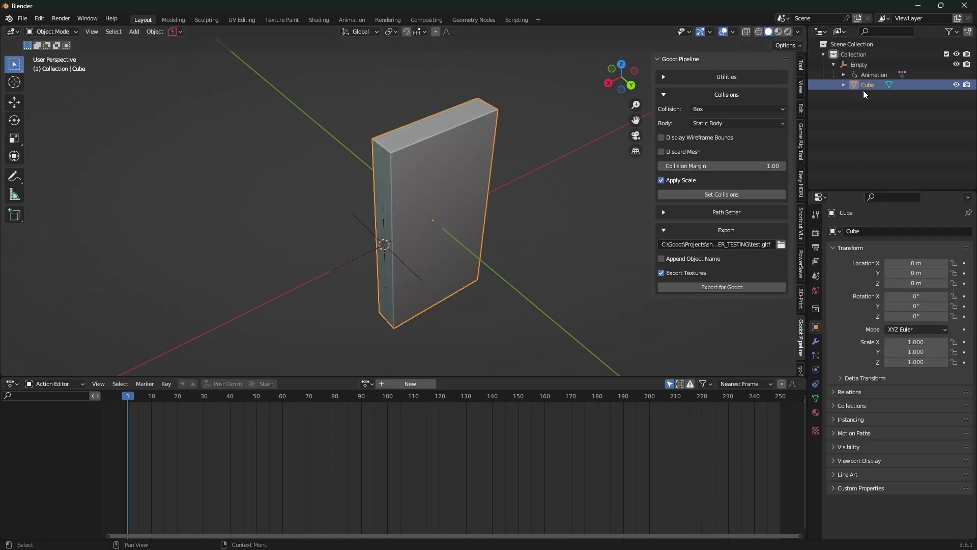
{"action": "left_click", "coordinate": [863, 491]}
{"action": "scroll", "coordinate": [917, 480], "scroll_direction": "down", "scroll_amount": 2}
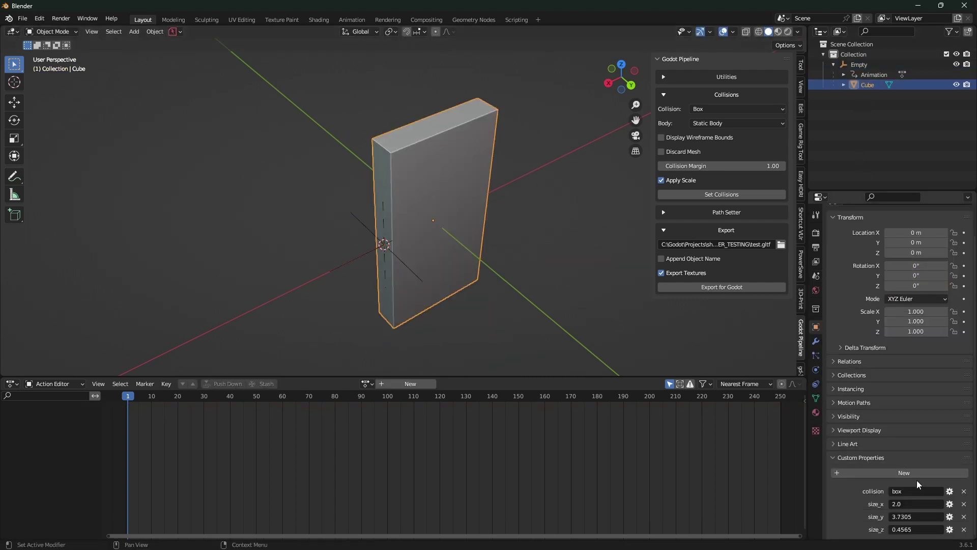
{"action": "left_click", "coordinate": [719, 77]}
{"action": "left_click", "coordinate": [736, 170]}
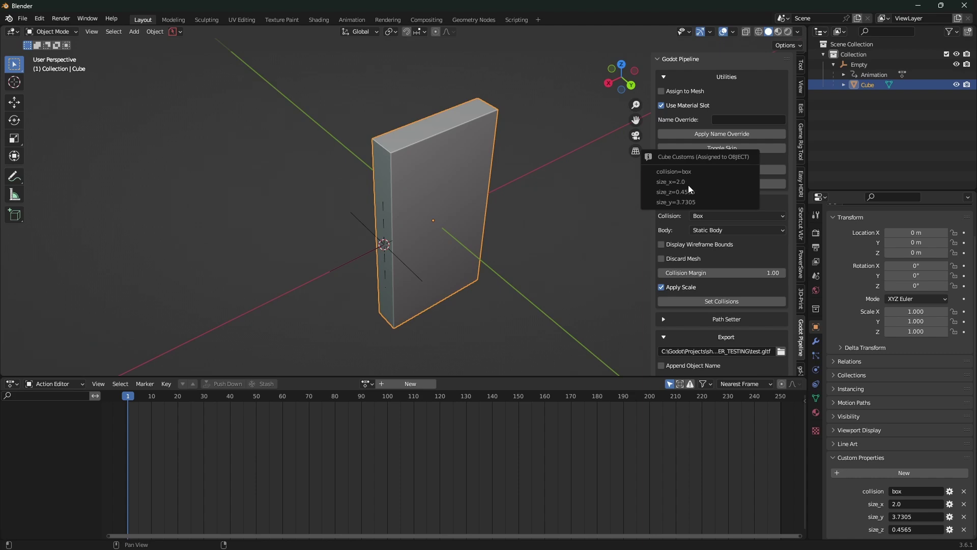
Export the scene for Godot and switch to Godot.
{"action": "scroll", "coordinate": [738, 310], "scroll_direction": "down", "scroll_amount": 2}
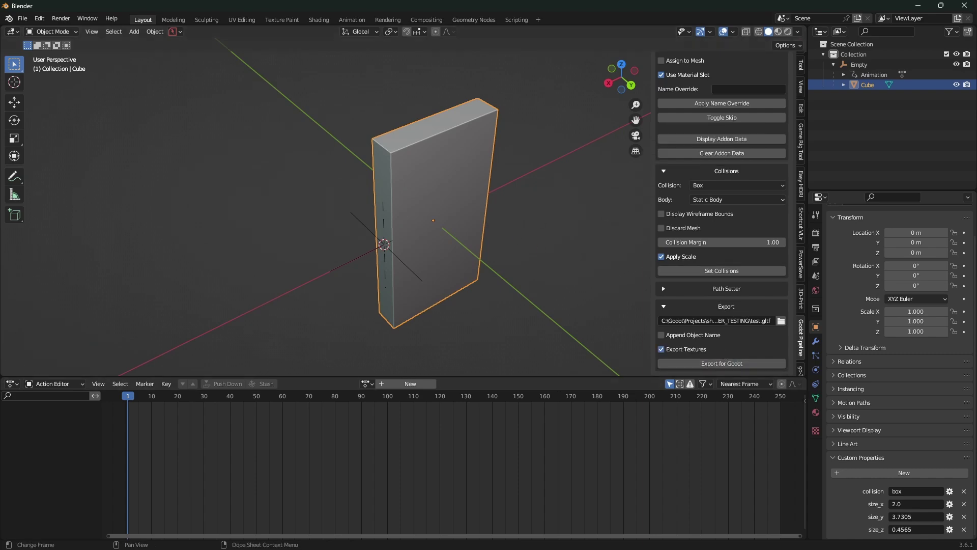
{"action": "left_click", "coordinate": [578, 542]}
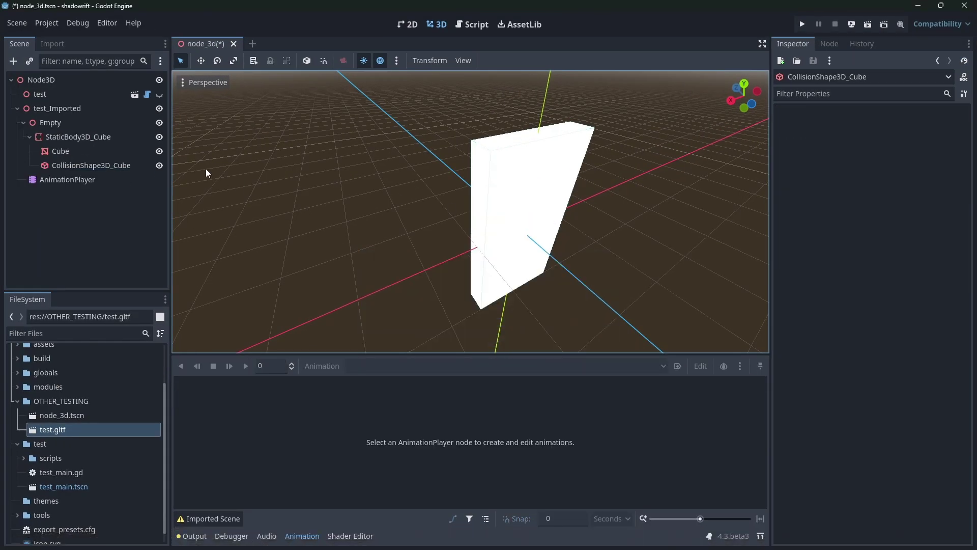
Scrub through Action_001 in the AnimationPlayer and examine the door's swing in perspective and from the top.
{"action": "left_click", "coordinate": [104, 178]}
{"action": "mouse_move", "coordinate": [284, 385]}
{"action": "left_mouse_down"}
{"action": "mouse_move", "coordinate": [299, 385]}
{"action": "mouse_move", "coordinate": [274, 386]}
{"action": "left_mouse_up"}
{"action": "right_click_drag", "start_coordinate": [491, 285], "coordinate": [473, 301]}
{"action": "middle_click_drag", "start_coordinate": [483, 285], "coordinate": [504, 275]}
{"action": "left_click", "coordinate": [263, 385]}
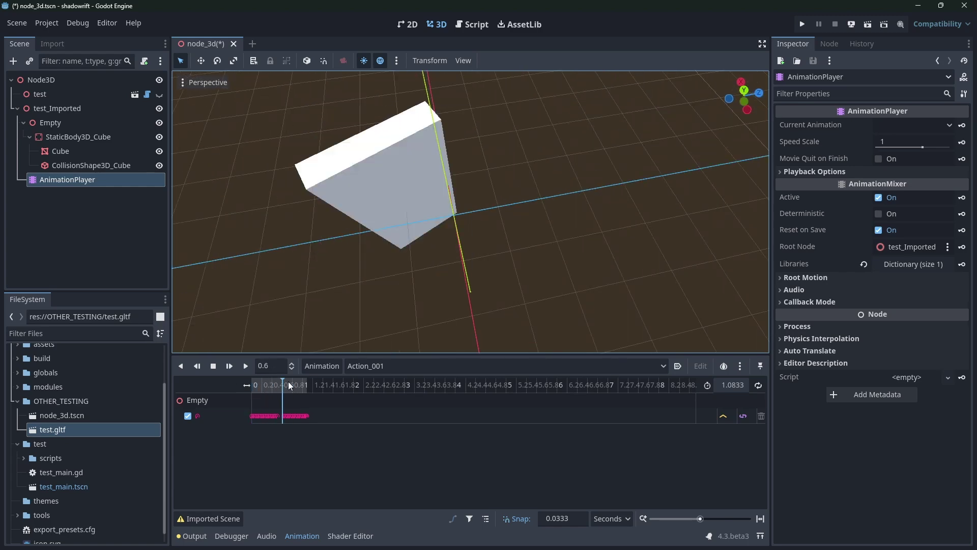
{"action": "left_click_drag", "start_coordinate": [291, 382], "coordinate": [311, 381]}
{"action": "middle_click_drag", "start_coordinate": [275, 301], "coordinate": [348, 278]}
{"action": "mouse_move", "coordinate": [261, 385]}
{"action": "left_mouse_down"}
{"action": "mouse_move", "coordinate": [250, 386]}
{"action": "mouse_move", "coordinate": [293, 381]}
{"action": "mouse_move", "coordinate": [246, 381]}
{"action": "mouse_move", "coordinate": [282, 381]}
{"action": "mouse_move", "coordinate": [274, 385]}
{"action": "left_mouse_up"}
{"action": "key", "text": "KP_7"}
{"action": "left_click", "coordinate": [286, 385]}
Switch back to Blender and clear the door's parenting to the empty.
{"action": "mouse_move", "coordinate": [523, 547]}
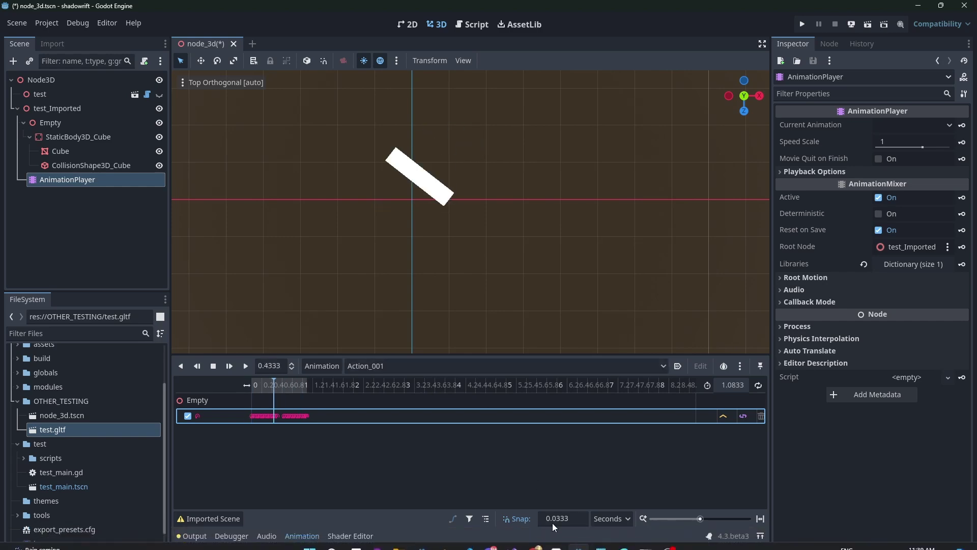
{"action": "left_click", "coordinate": [444, 538]}
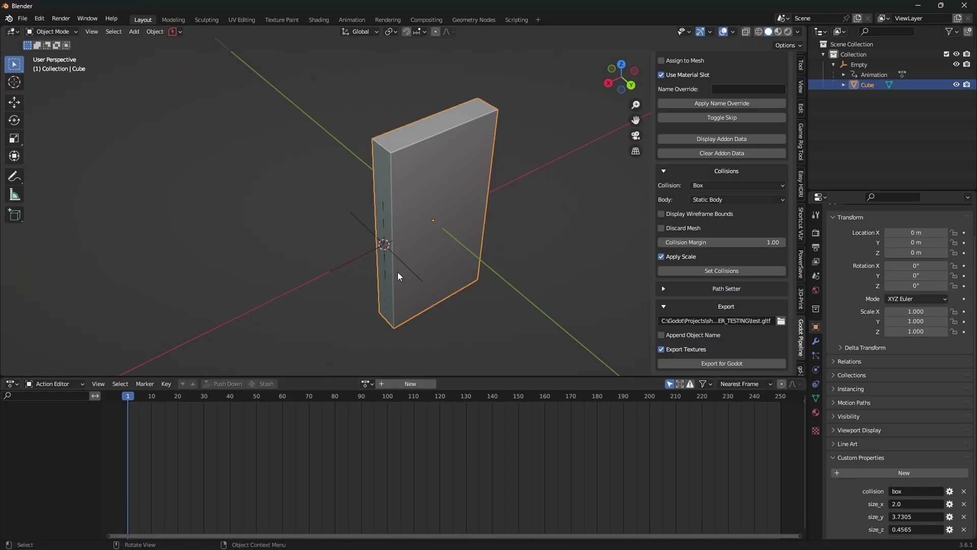
{"action": "middle_click_drag", "start_coordinate": [406, 264], "coordinate": [534, 220]}
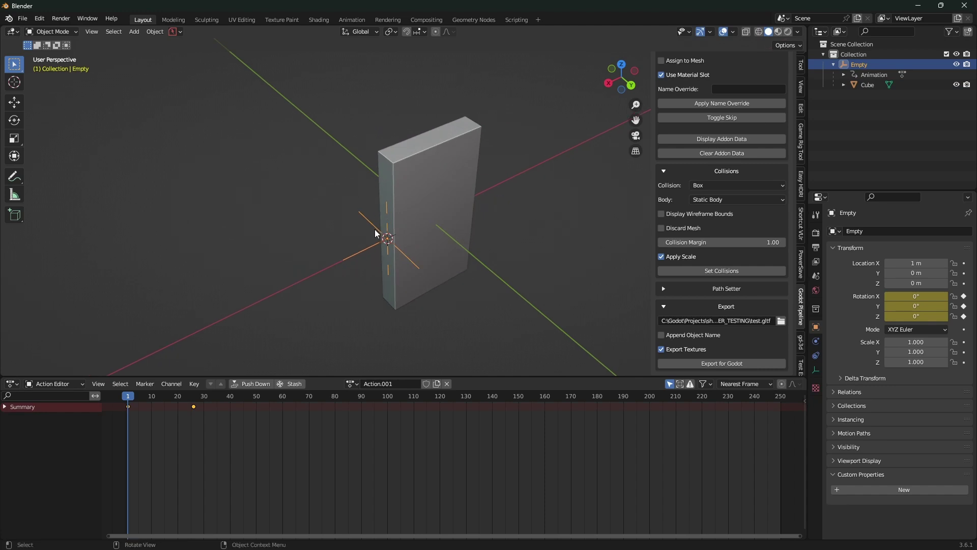
{"action": "left_click", "coordinate": [463, 179]}
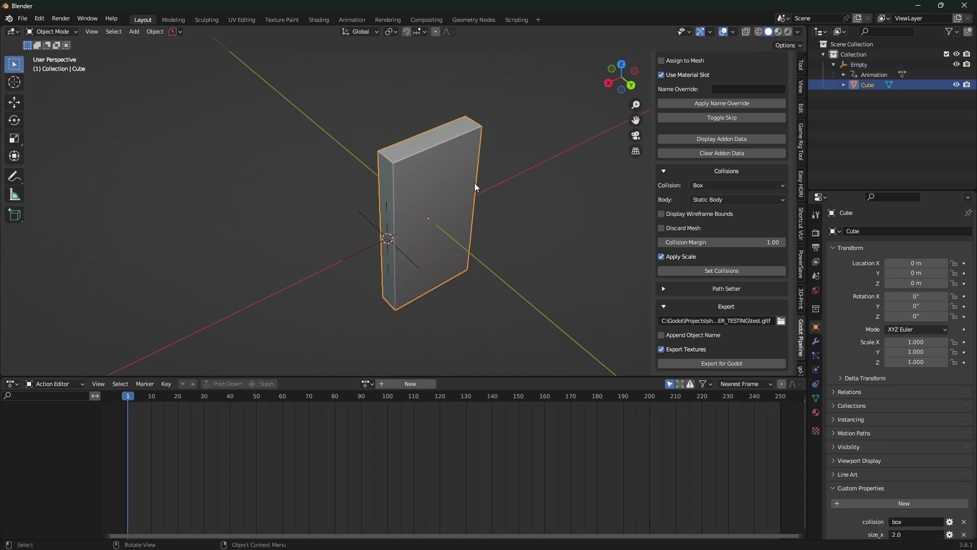
{"action": "key", "text": "alt+p"}
{"action": "left_click", "coordinate": [474, 182]}
Delete the empty and add a mesh cube in its place at the 3D cursor.
{"action": "left_click", "coordinate": [388, 257]}
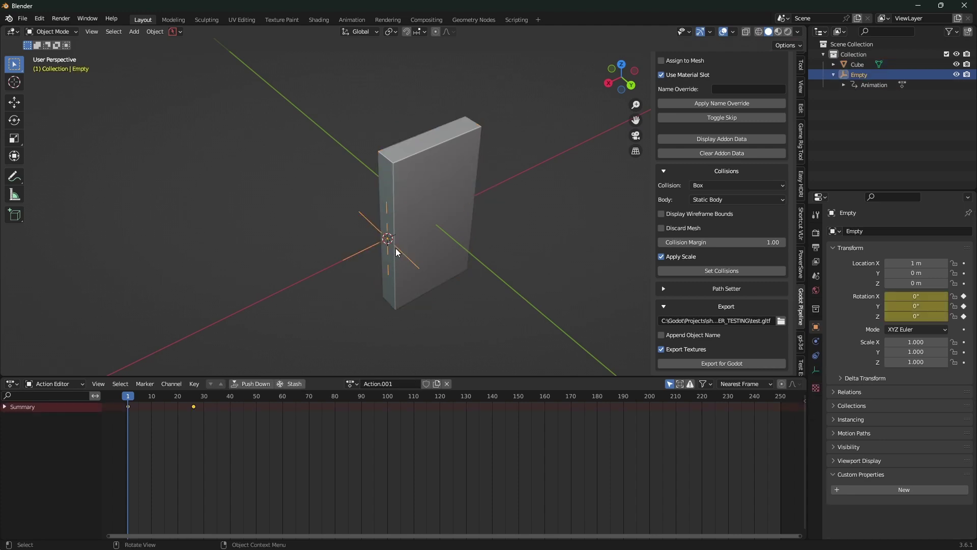
{"action": "key", "text": "Delete"}
{"action": "key", "text": "shift+a"}
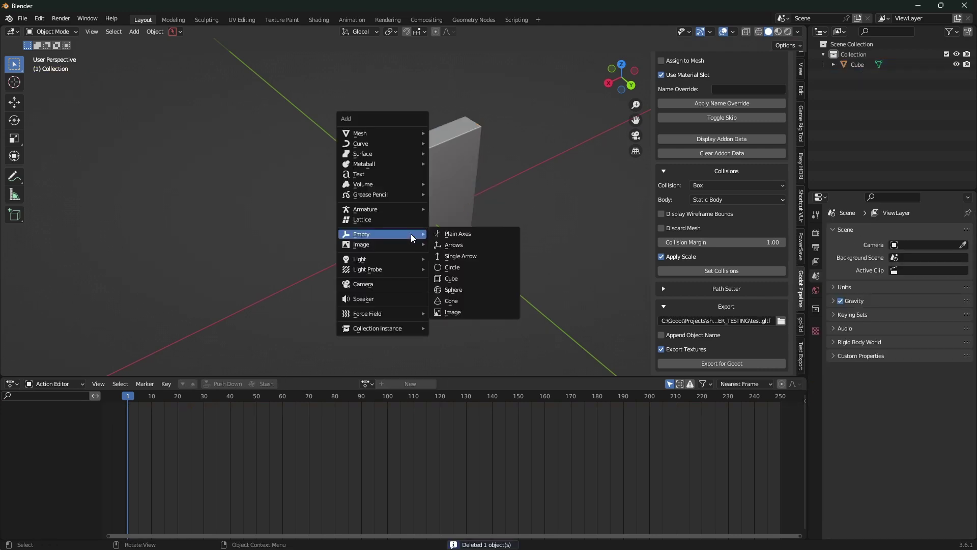
{"action": "mouse_move", "coordinate": [402, 129]}
{"action": "left_click", "coordinate": [463, 143]}
Scale the new cube into a thin vertical hinge bar, about 0.037 in X and Y and 0.421 in Z.
{"action": "key", "text": "s"}
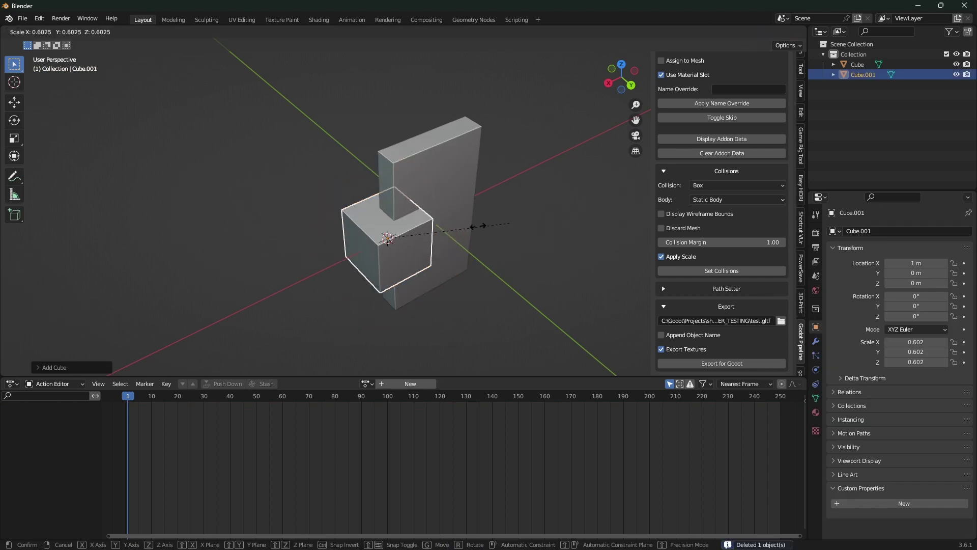
{"action": "left_click", "coordinate": [392, 240]}
{"action": "scroll", "coordinate": [393, 243], "scroll_direction": "up", "scroll_amount": 4}
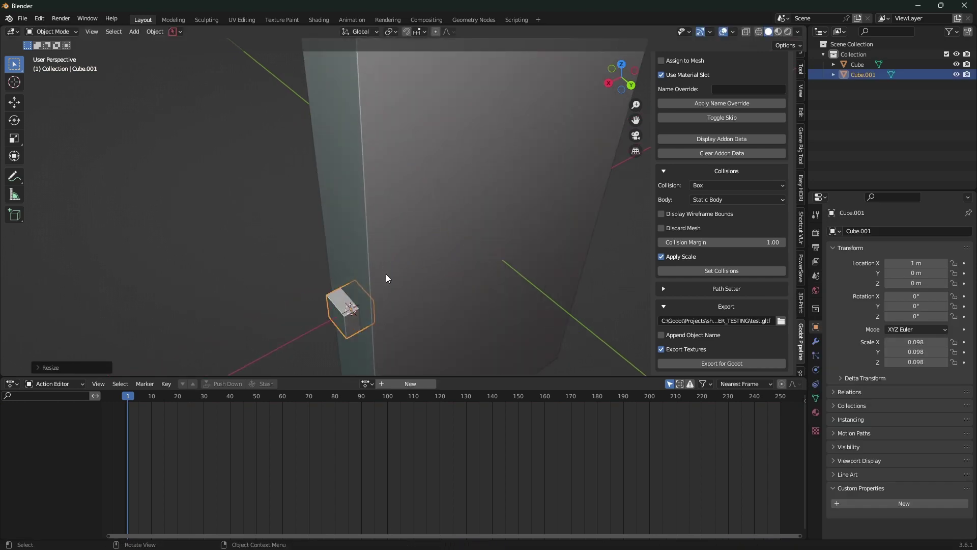
{"action": "key", "text": "s"}
{"action": "key", "text": "z"}
{"action": "left_click", "coordinate": [387, 170]}
{"action": "key", "text": "s"}
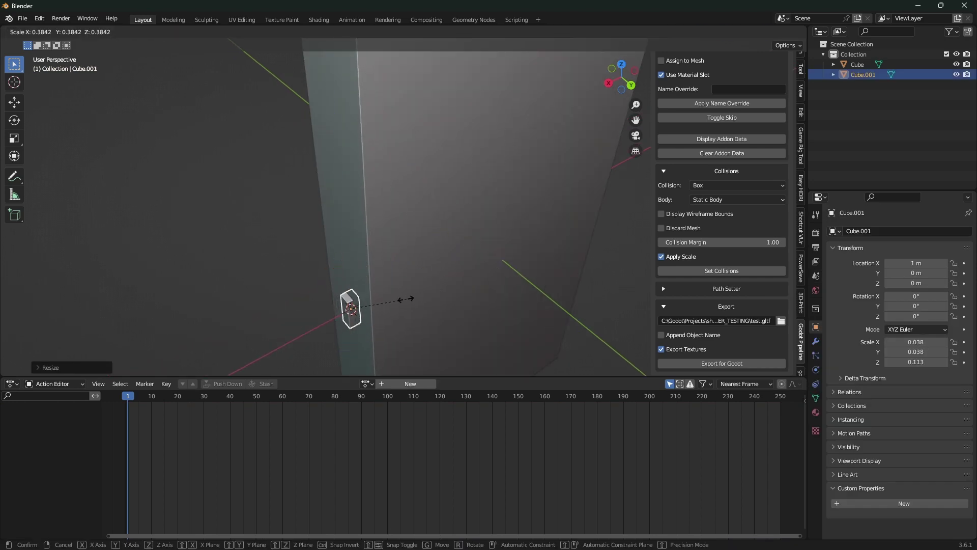
{"action": "left_click", "coordinate": [371, 256]}
{"action": "key", "text": "s"}
{"action": "key", "text": "z"}
{"action": "left_click", "coordinate": [375, 206]}
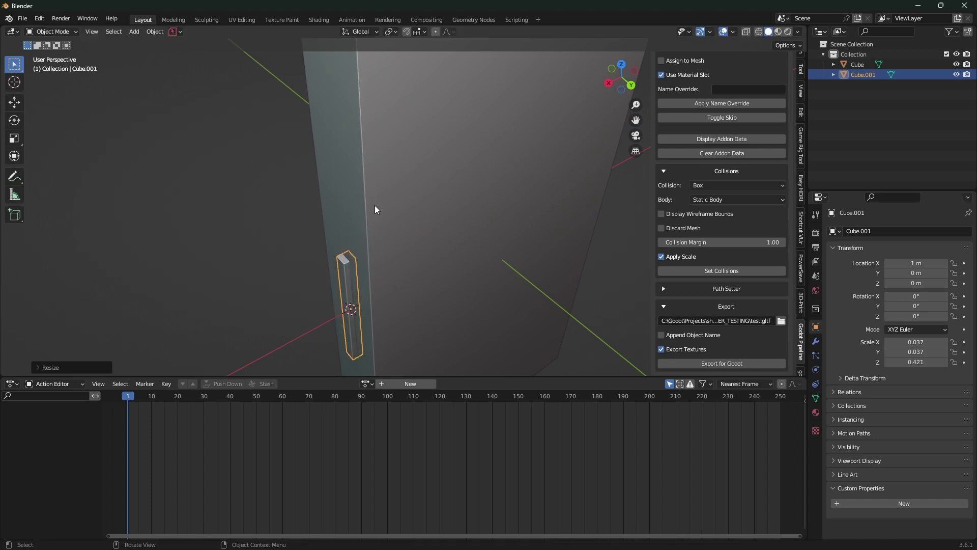
{"action": "scroll", "coordinate": [417, 250], "scroll_direction": "down", "scroll_amount": 4}
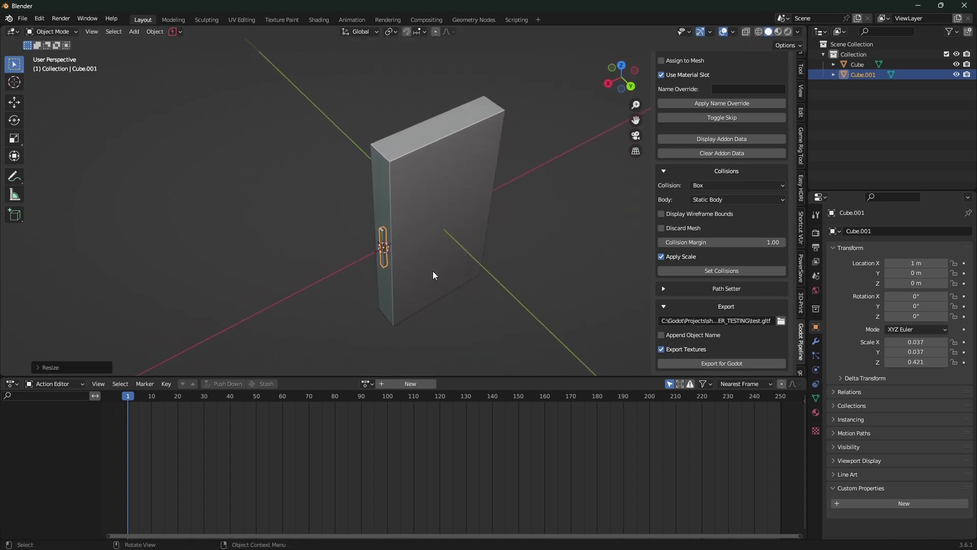
Parent the door to the hinge bar.
{"action": "left_click", "coordinate": [408, 267]}
{"action": "left_click", "coordinate": [384, 264]}
{"action": "left_click", "coordinate": [389, 268]}
{"action": "scroll", "coordinate": [389, 268], "scroll_direction": "up", "scroll_amount": 3}
{"action": "left_click", "coordinate": [368, 295], "text": "shift"}
{"action": "key", "text": "ctrl+p"}
{"action": "left_click", "coordinate": [383, 295]}
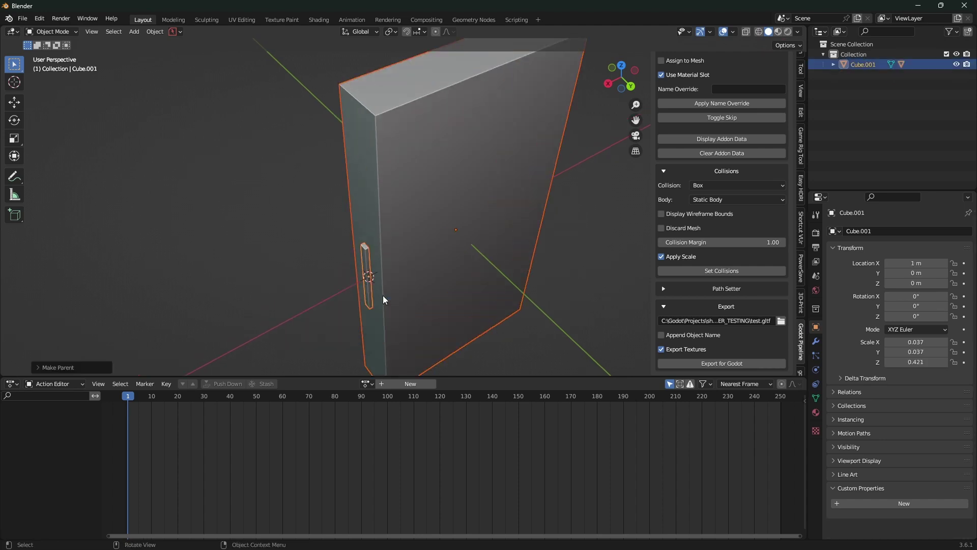
Select only the hinge bar and test rotating it about Z with the door attached, cancelling the rotation.
{"action": "left_click", "coordinate": [372, 289]}
{"action": "key", "text": "r"}
{"action": "key", "text": "z"}
{"action": "key", "text": "Escape"}
Assign the existing Action.001 to the hinge bar and scrub the timeline back to frame 1.
{"action": "left_click", "coordinate": [366, 383]}
{"action": "left_click", "coordinate": [386, 411]}
{"action": "key", "text": "r"}
{"action": "key", "text": "Escape"}
{"action": "mouse_move", "coordinate": [142, 404]}
{"action": "left_mouse_down"}
{"action": "mouse_move", "coordinate": [191, 399]}
{"action": "mouse_move", "coordinate": [132, 399]}
{"action": "mouse_move", "coordinate": [193, 399]}
{"action": "mouse_move", "coordinate": [129, 397]}
{"action": "left_mouse_up"}
{"action": "left_click", "coordinate": [127, 397]}
Rename the hinge bar as Hinge and its child mesh as Door, leaving the door selected.
{"action": "scroll", "coordinate": [570, 313], "scroll_direction": "down", "scroll_amount": 4}
{"action": "left_click", "coordinate": [469, 255]}
{"action": "left_click", "coordinate": [387, 254]}
{"action": "scroll", "coordinate": [414, 254], "scroll_direction": "up", "scroll_amount": 4}
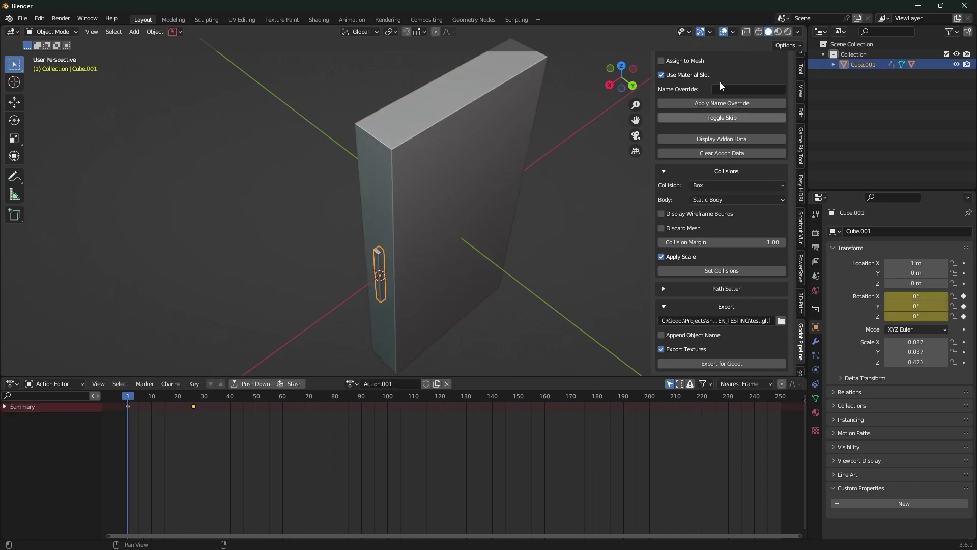
{"action": "double_click", "coordinate": [870, 65]}
{"action": "type", "text": "Hinge"}
{"action": "key", "text": "Return"}
{"action": "left_click", "coordinate": [834, 65]}
{"action": "left_click", "coordinate": [864, 95]}
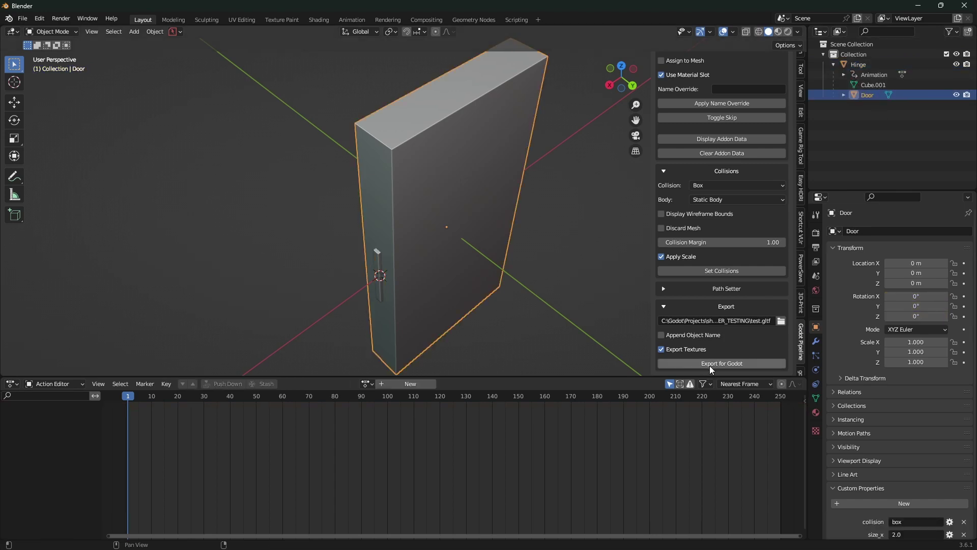
Export the scene for Godot and switch to Godot to inspect the CollisionShape3D_Door node around the door.
{"action": "key", "text": "alt+Tab"}
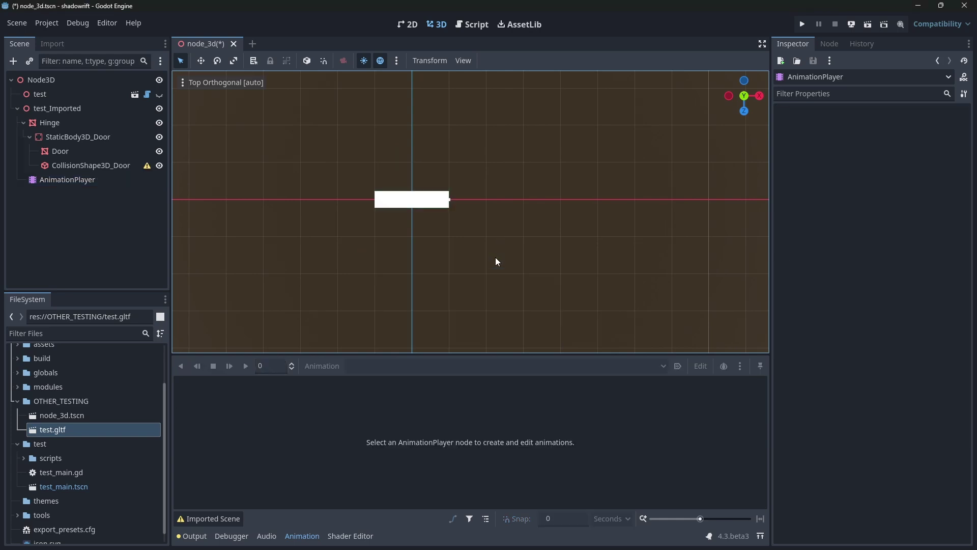
{"action": "left_click", "coordinate": [89, 168]}
{"action": "key", "text": "w"}
{"action": "middle_click_drag", "start_coordinate": [376, 217], "coordinate": [445, 216], "text": "shift"}
{"action": "key", "text": "KP_5"}
{"action": "middle_click_drag", "start_coordinate": [504, 266], "coordinate": [320, 246]}
Scrub through Action_001 to check the hinged door's swing from several angles and examine the CollisionShape3D_Door node again.
{"action": "left_click", "coordinate": [80, 179]}
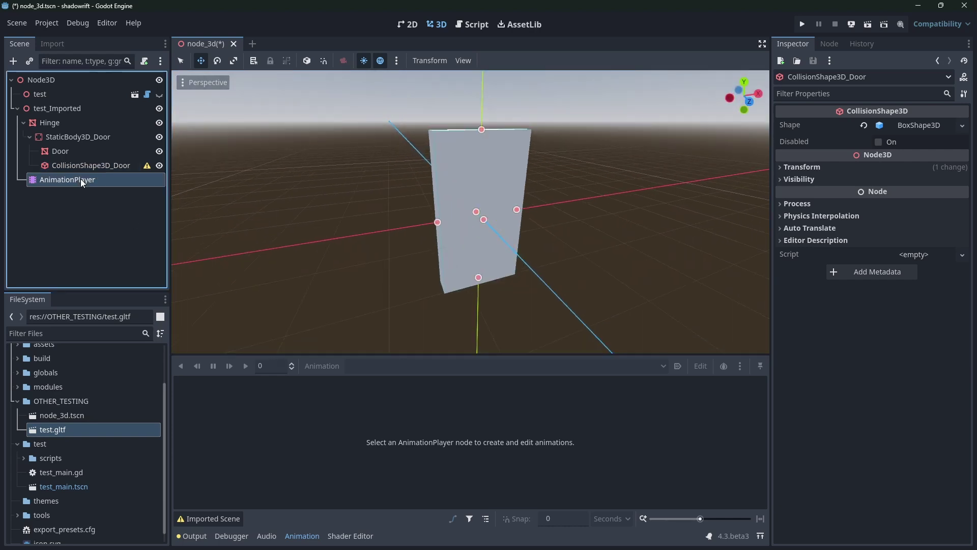
{"action": "mouse_move", "coordinate": [265, 388]}
{"action": "left_mouse_down"}
{"action": "mouse_move", "coordinate": [306, 387]}
{"action": "mouse_move", "coordinate": [279, 388]}
{"action": "left_mouse_up"}
{"action": "right_click_drag", "start_coordinate": [326, 285], "coordinate": [274, 290]}
{"action": "key", "text": "w"}
{"action": "middle_click_drag", "start_coordinate": [448, 264], "coordinate": [405, 327]}
{"action": "left_click", "coordinate": [289, 387]}
{"action": "left_click_drag", "start_coordinate": [290, 389], "coordinate": [249, 383]}
{"action": "scroll", "coordinate": [462, 277], "scroll_direction": "down", "scroll_amount": 5}
{"action": "middle_click_drag", "start_coordinate": [462, 277], "coordinate": [402, 275]}
{"action": "mouse_move", "coordinate": [471, 257]}
{"action": "right_mouse_down"}
{"action": "mouse_move", "coordinate": [433, 250]}
{"action": "mouse_move", "coordinate": [471, 257]}
{"action": "right_mouse_up"}
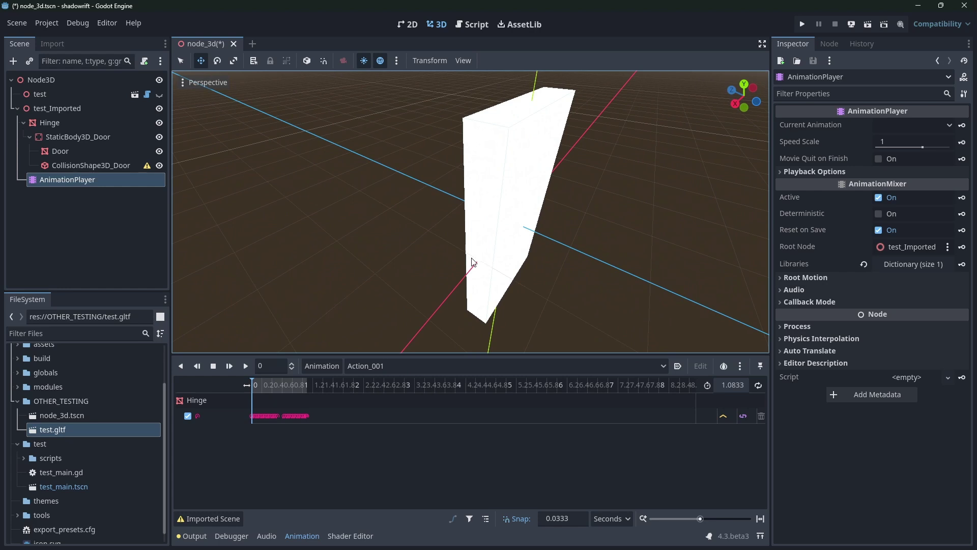
{"action": "left_click", "coordinate": [117, 166]}
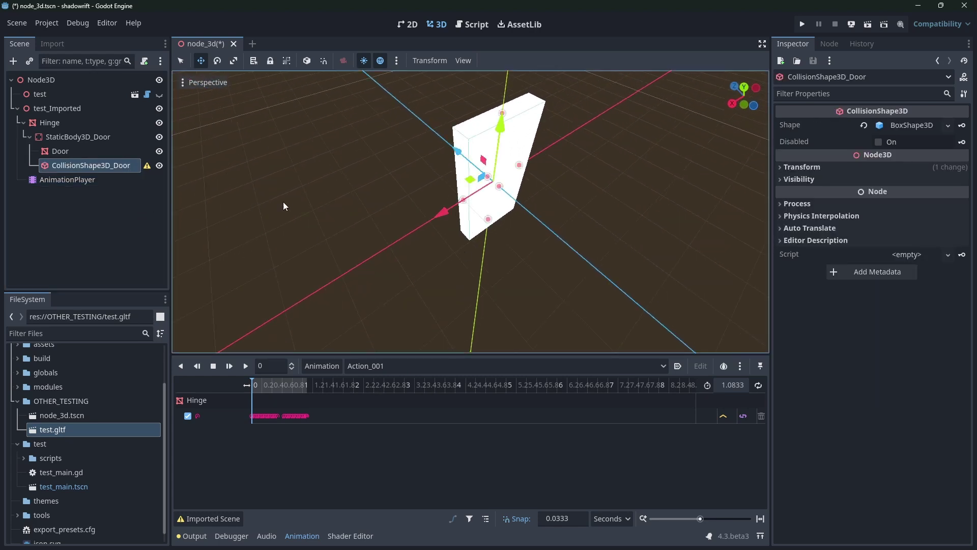
{"action": "scroll", "coordinate": [433, 183], "scroll_direction": "up", "scroll_amount": 4}
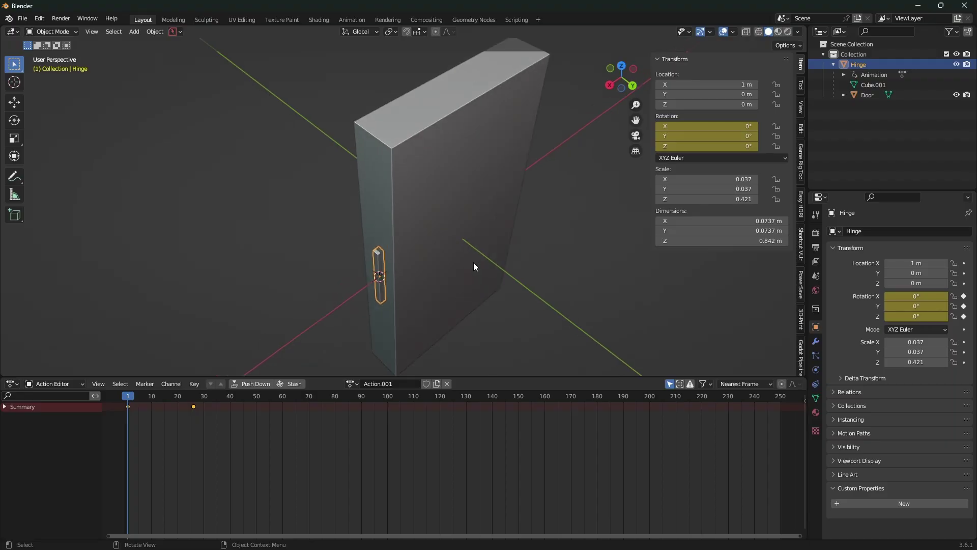
Switch back to Blender and apply the hinge's scale.
{"action": "scroll", "coordinate": [473, 262], "scroll_direction": "down", "scroll_amount": 2}
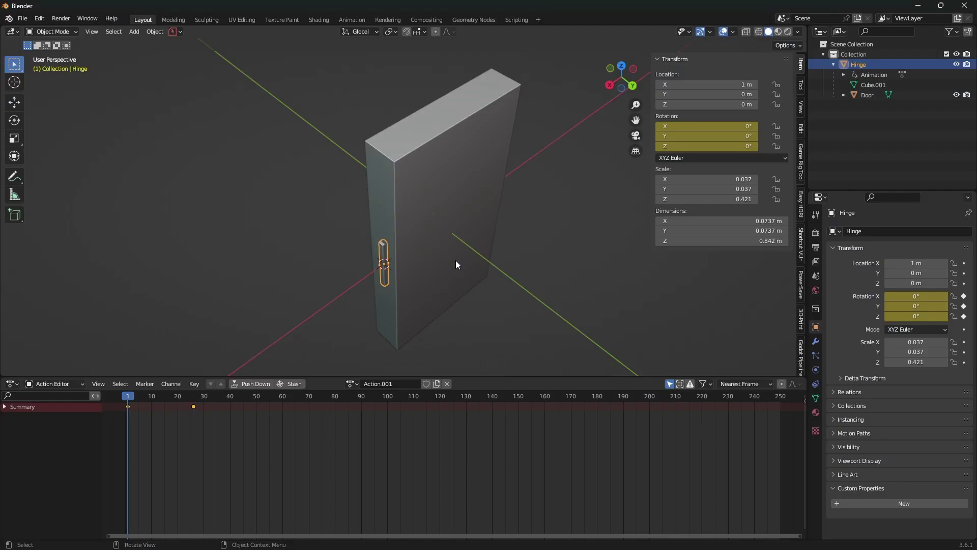
{"action": "middle_click_drag", "start_coordinate": [456, 261], "coordinate": [429, 220]}
{"action": "scroll", "coordinate": [446, 242], "scroll_direction": "up", "scroll_amount": 2}
{"action": "left_click", "coordinate": [404, 203]}
{"action": "left_click", "coordinate": [393, 197]}
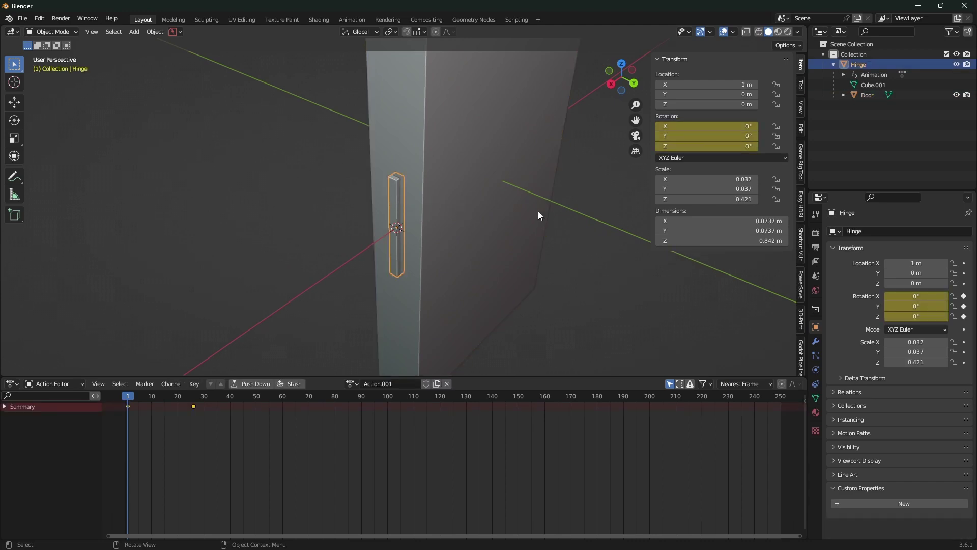
{"action": "key", "text": "ctrl+a"}
{"action": "left_click", "coordinate": [398, 216]}
Select the door, export the scene for Godot again with Godot Pipeline, and switch to Godot.
{"action": "left_click", "coordinate": [473, 224]}
{"action": "scroll", "coordinate": [474, 224], "scroll_direction": "down", "scroll_amount": 5}
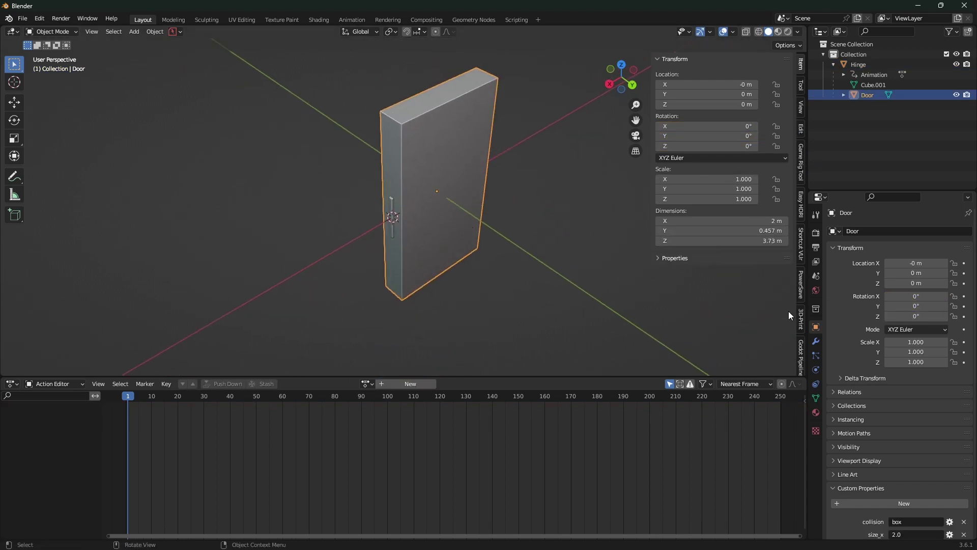
{"action": "left_click", "coordinate": [800, 351]}
{"action": "scroll", "coordinate": [753, 349], "scroll_direction": "down", "scroll_amount": 3}
{"action": "left_click", "coordinate": [728, 363]}
{"action": "key", "text": "alt+Tab"}
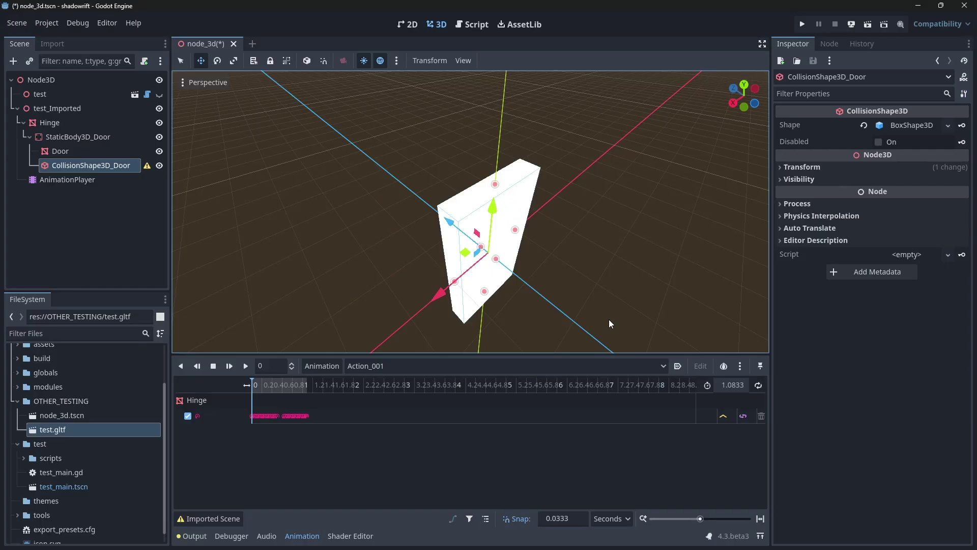
Inspect the imported Hinge, StaticBody3D_Door, Door and CollisionShape3D_Door nodes one after another to check the door's hierarchy.
{"action": "left_click", "coordinate": [90, 122]}
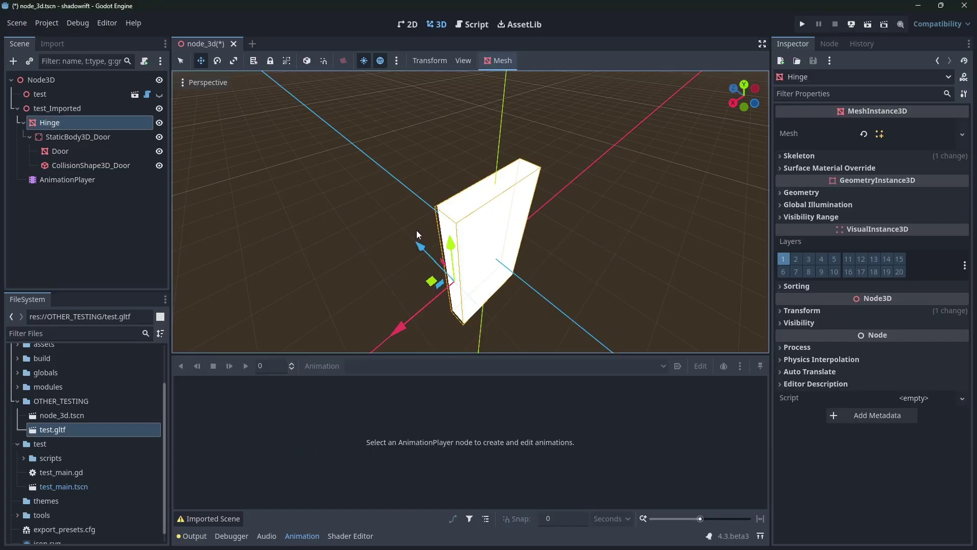
{"action": "left_click", "coordinate": [74, 136]}
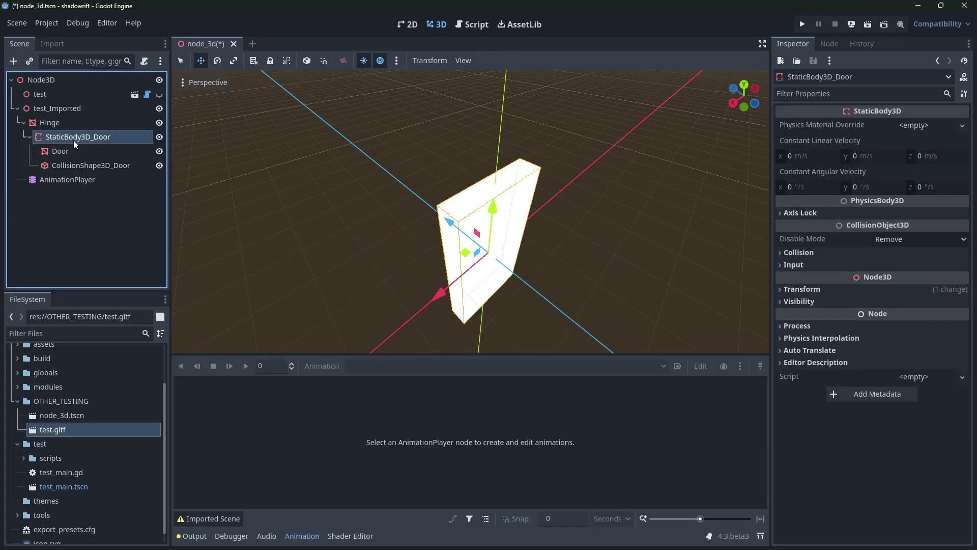
{"action": "left_click", "coordinate": [73, 151]}
{"action": "left_click", "coordinate": [75, 163]}
{"action": "left_click", "coordinate": [81, 136]}
{"action": "left_click", "coordinate": [80, 120]}
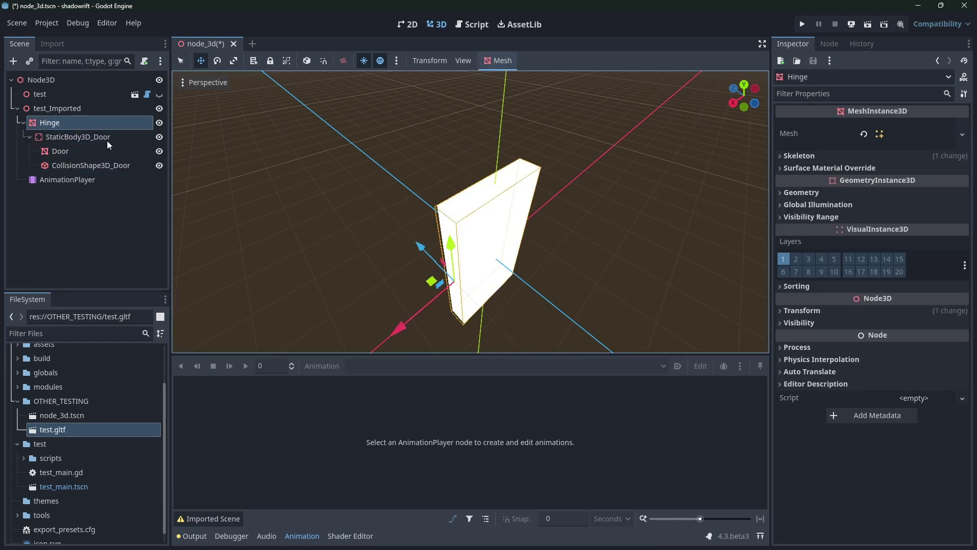
Scrub Action_001 on the AnimationPlayer to 0.3 seconds and check the door's swing from different angles.
{"action": "left_click", "coordinate": [77, 180]}
{"action": "left_click_drag", "start_coordinate": [270, 385], "coordinate": [253, 385]}
{"action": "middle_click_drag", "start_coordinate": [458, 235], "coordinate": [190, 183]}
{"action": "middle_click_drag", "start_coordinate": [754, 295], "coordinate": [570, 326]}
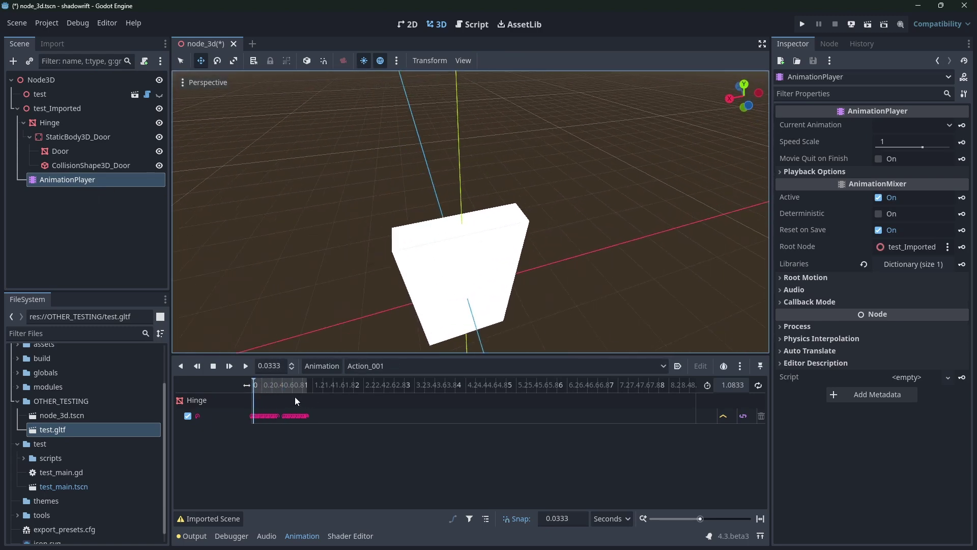
{"action": "mouse_move", "coordinate": [272, 387]}
{"action": "left_mouse_down"}
{"action": "mouse_move", "coordinate": [254, 386]}
{"action": "mouse_move", "coordinate": [285, 384]}
{"action": "mouse_move", "coordinate": [258, 386]}
{"action": "mouse_move", "coordinate": [276, 386]}
{"action": "mouse_move", "coordinate": [267, 387]}
{"action": "left_mouse_up"}
Hide the Door mesh and examine the remaining hinge mesh from several angles.
{"action": "left_click", "coordinate": [159, 153]}
{"action": "middle_click_drag", "start_coordinate": [370, 318], "coordinate": [504, 336]}
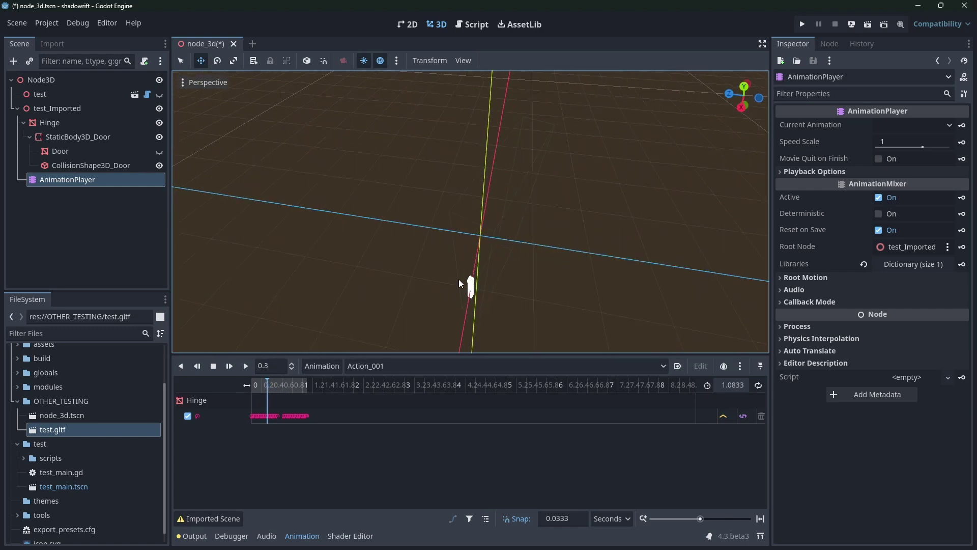
{"action": "middle_click_drag", "start_coordinate": [459, 279], "coordinate": [509, 281]}
{"action": "right_click_drag", "start_coordinate": [517, 281], "coordinate": [508, 290]}
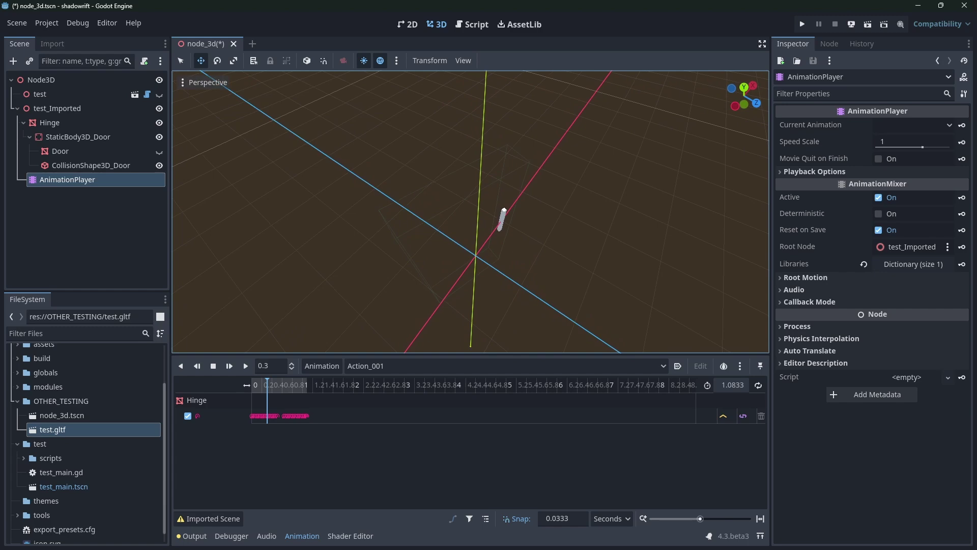